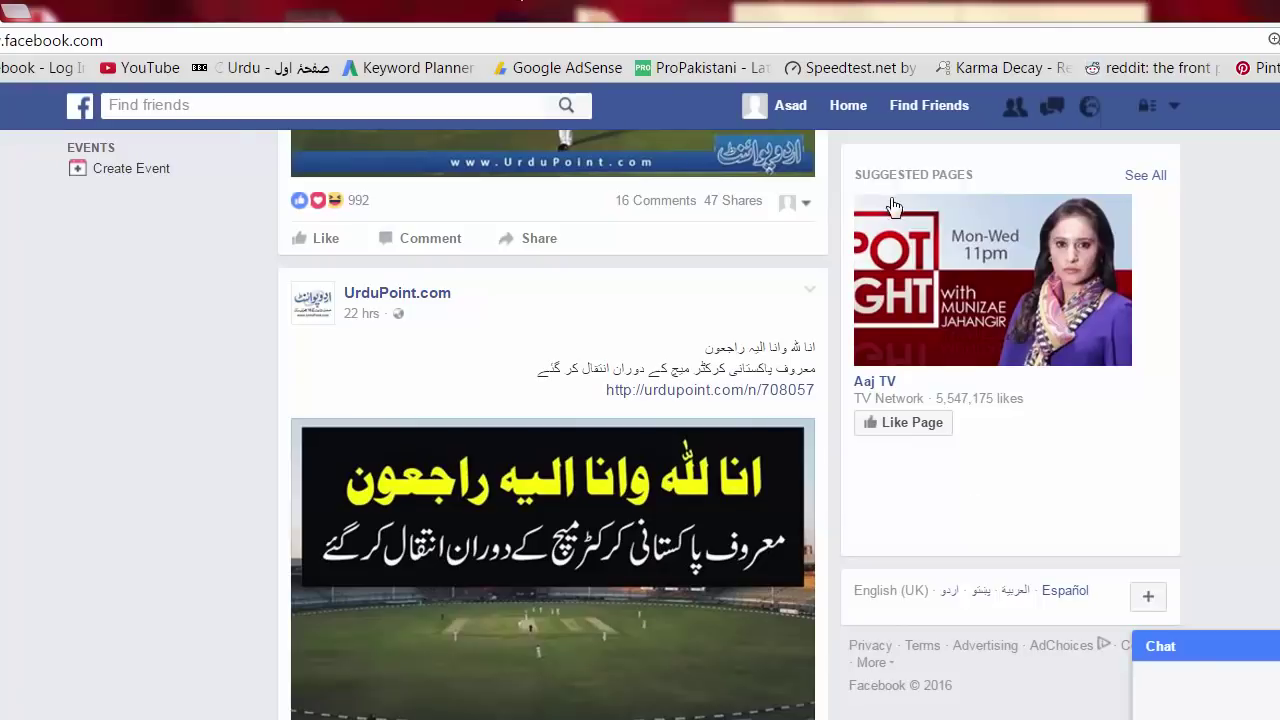
Step: Return to the home news feed and start creating a new Facebook Page
left_click(848, 105)
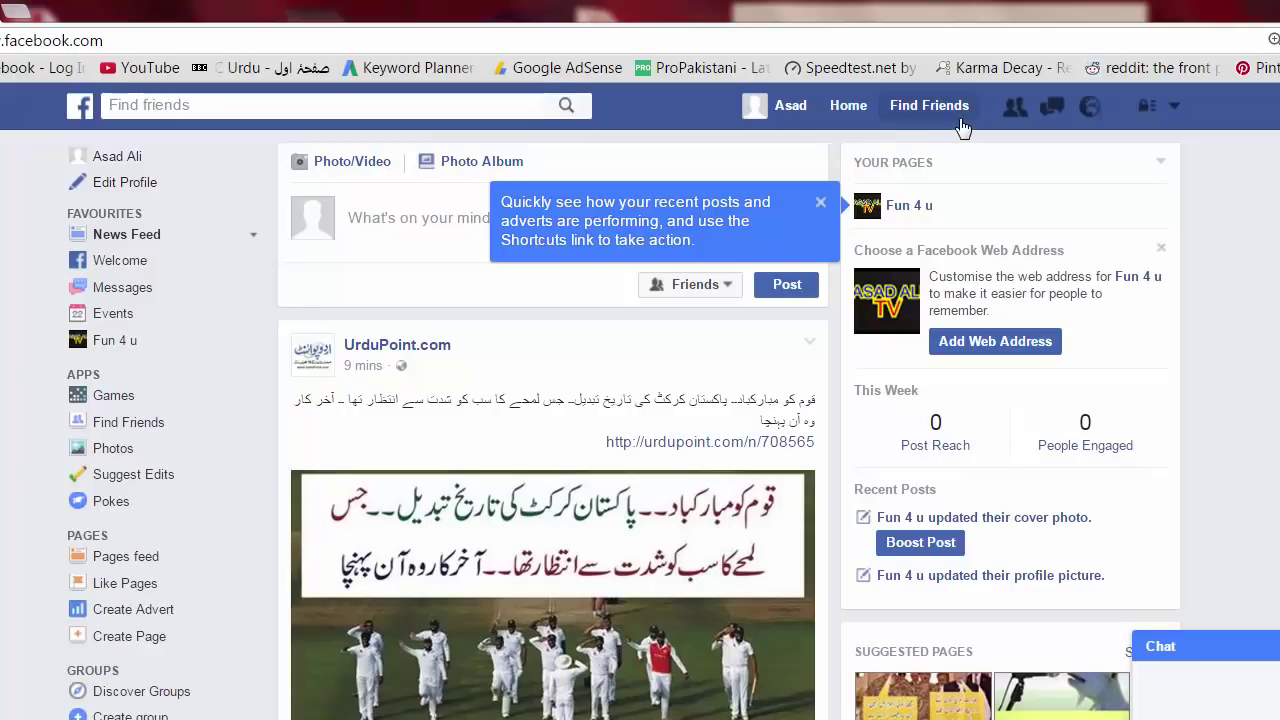
left_click(1175, 106)
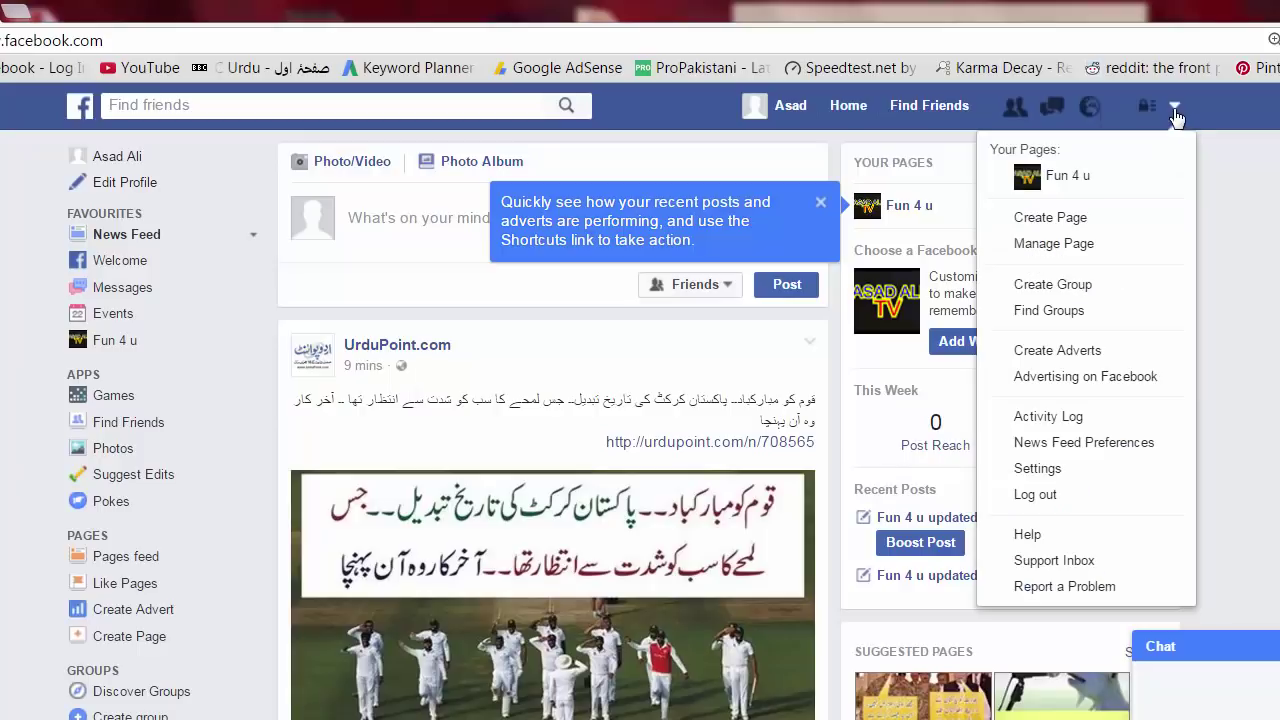
left_click(1073, 221)
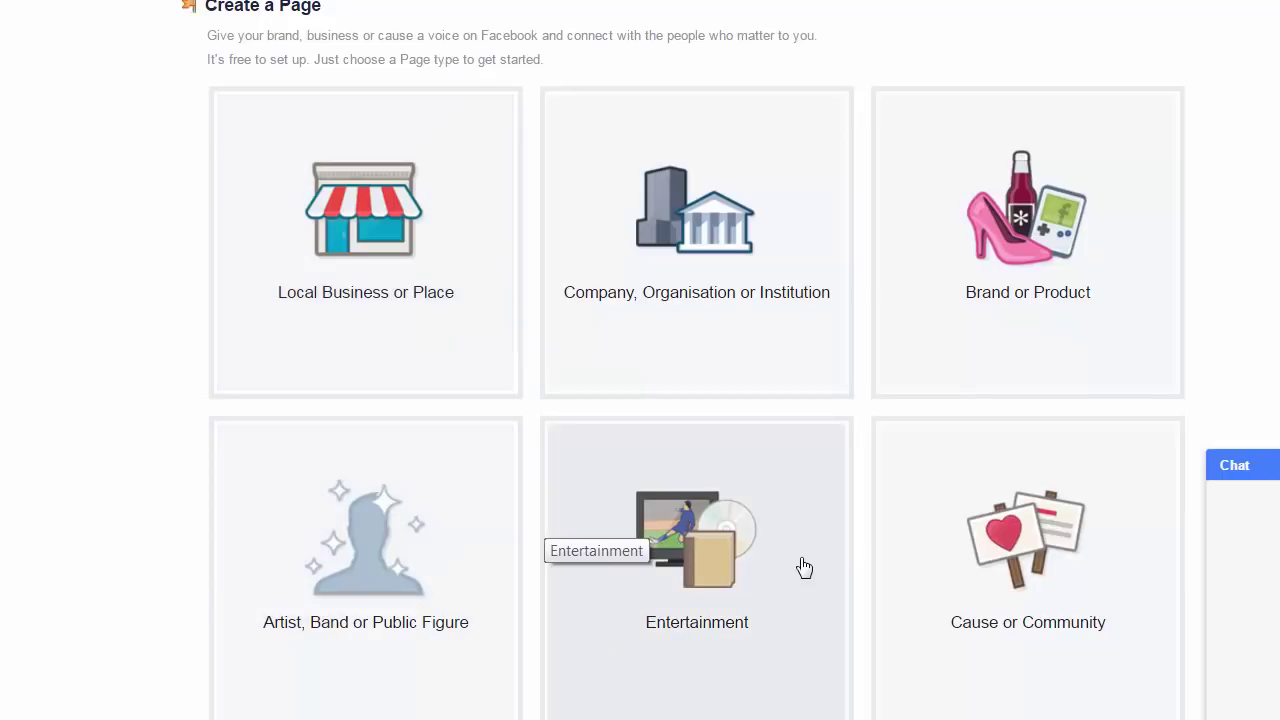
Step: Choose Entertainment as the Page type and set its category to TV Channel
left_click(717, 555)
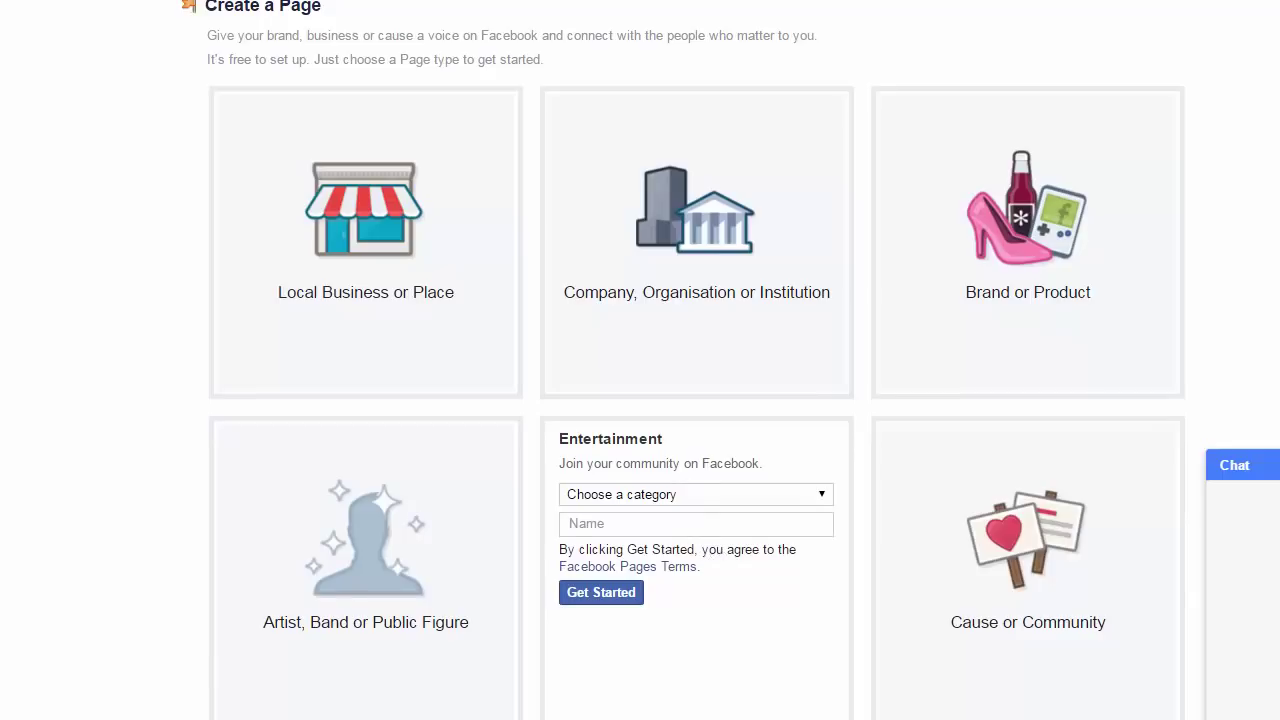
left_click(772, 497)
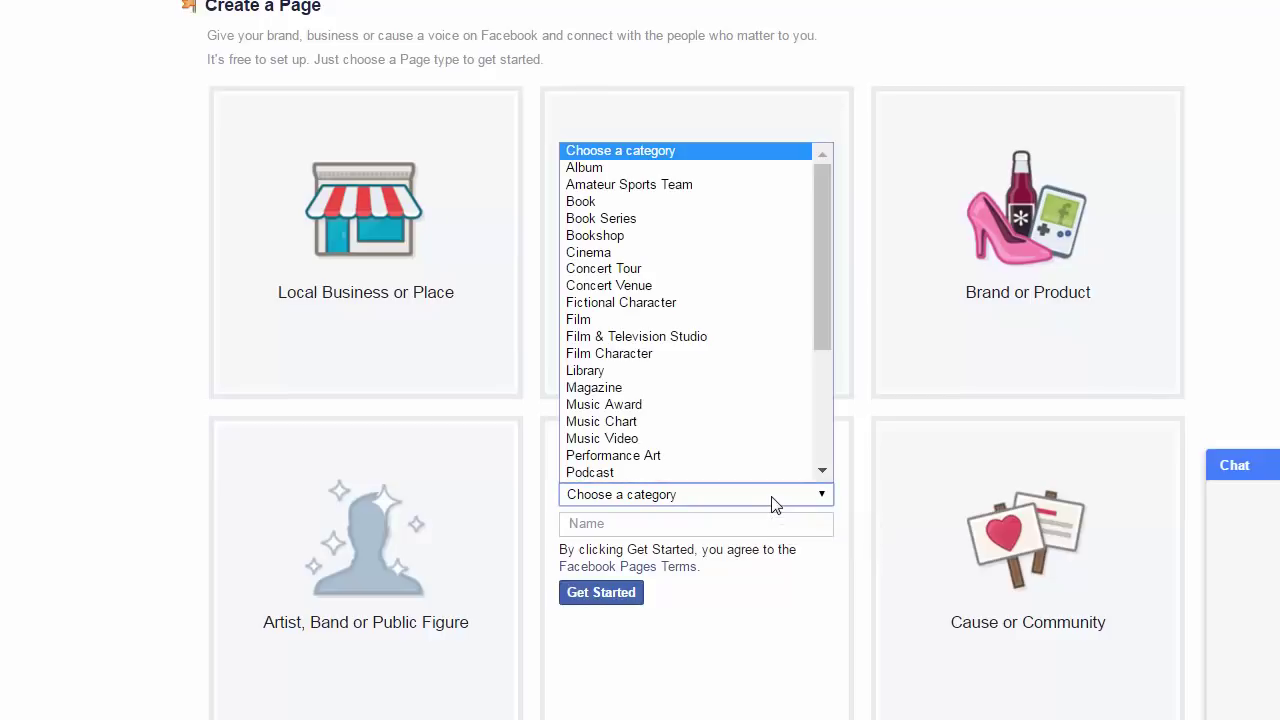
scroll(829, 306, "down", 2)
scroll(803, 442, "down", 2)
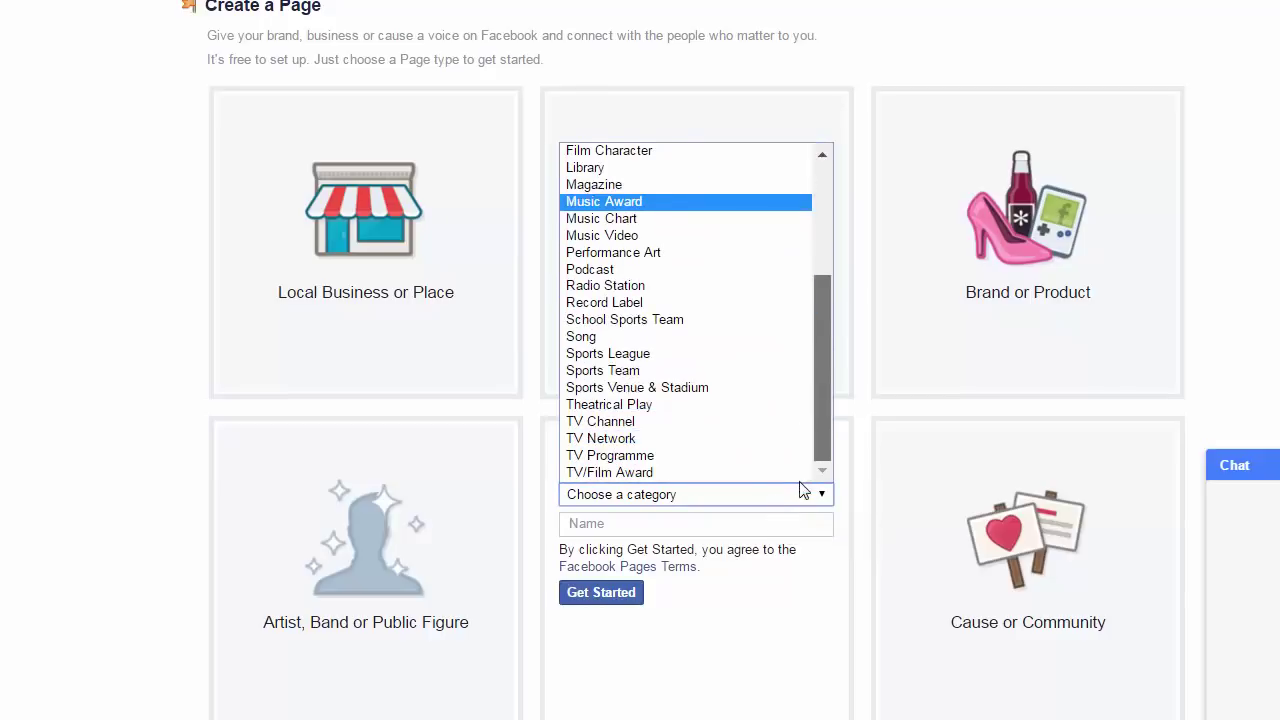
scroll(820, 273, "up", 5)
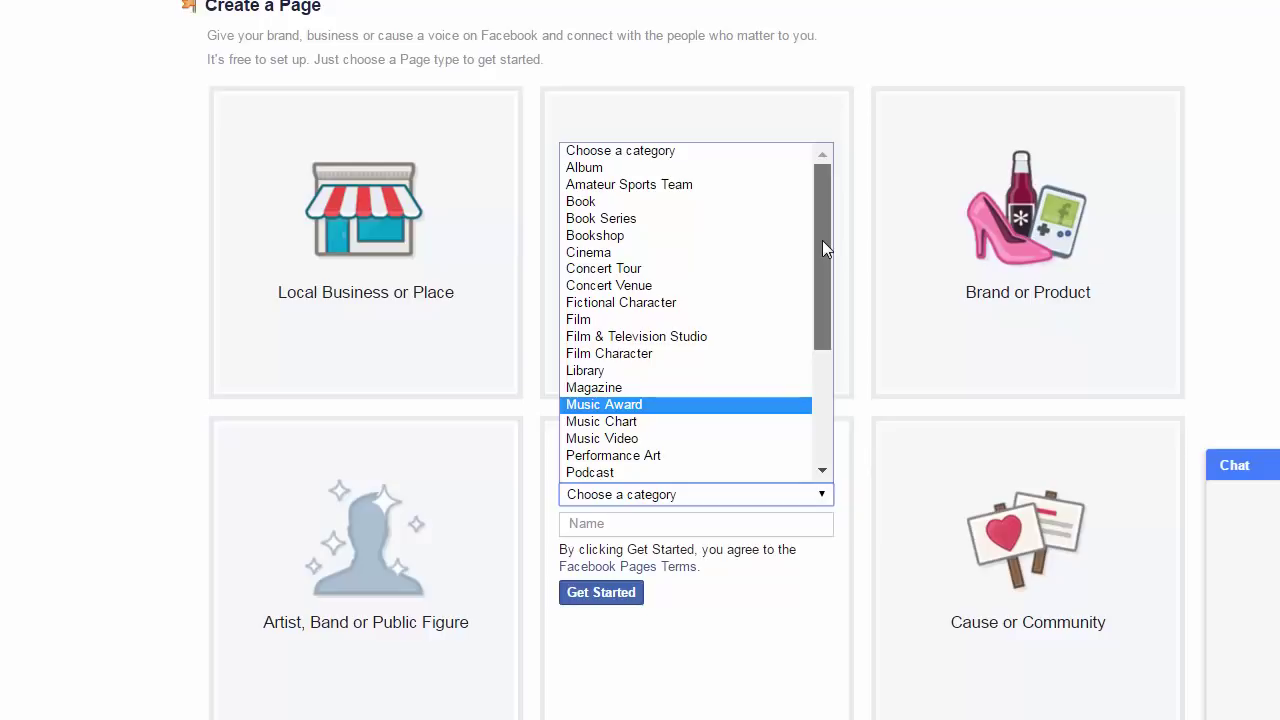
scroll(786, 444, "down", 4)
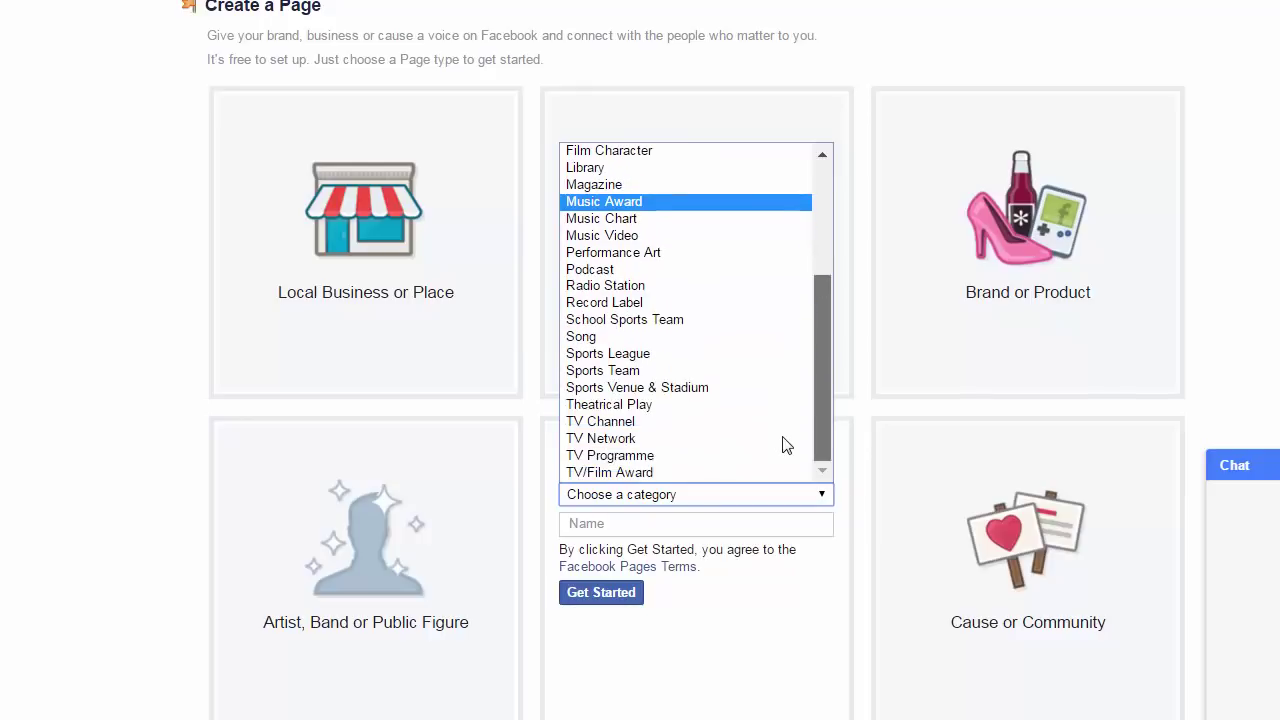
scroll(789, 331, "up", 4)
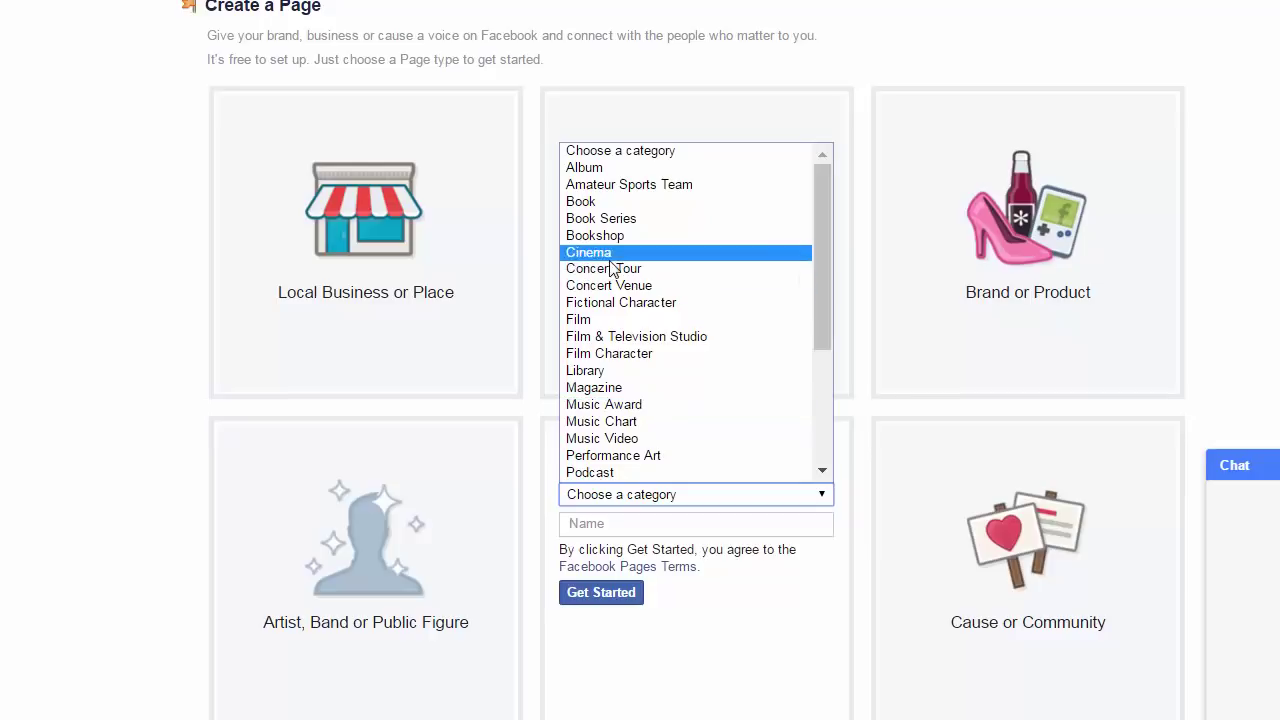
scroll(600, 310, "down", 4)
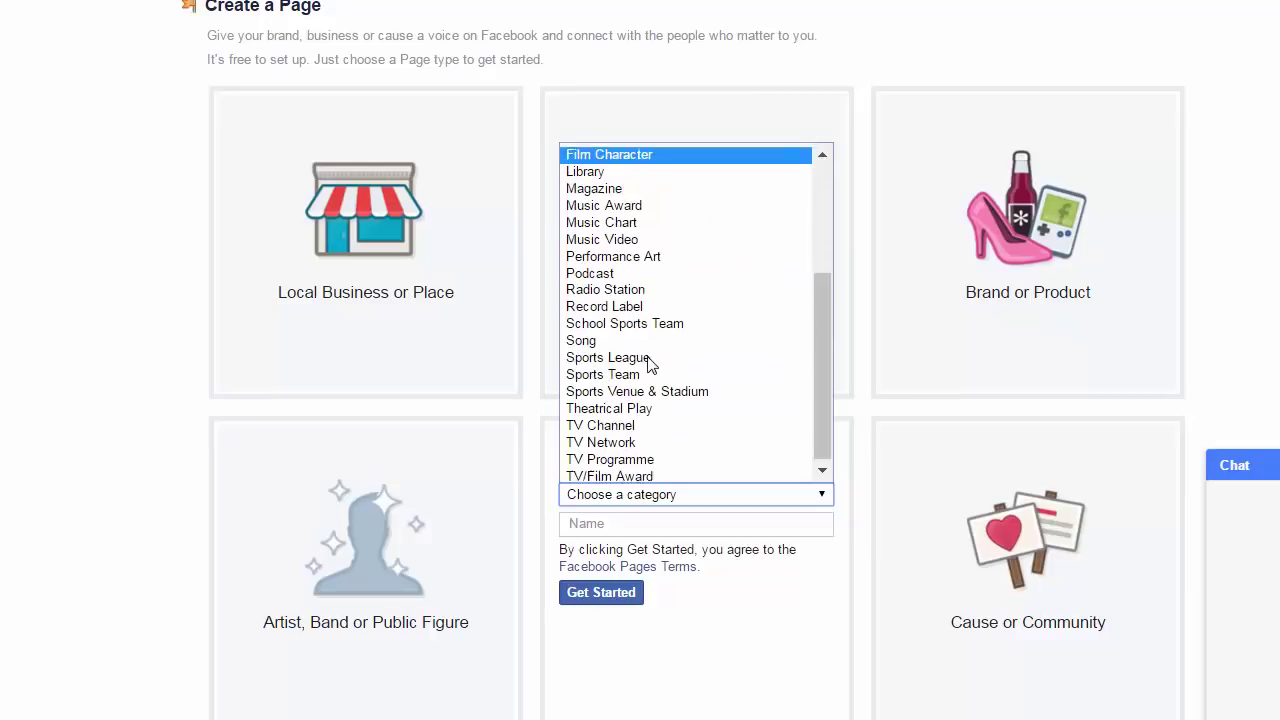
left_click(669, 430)
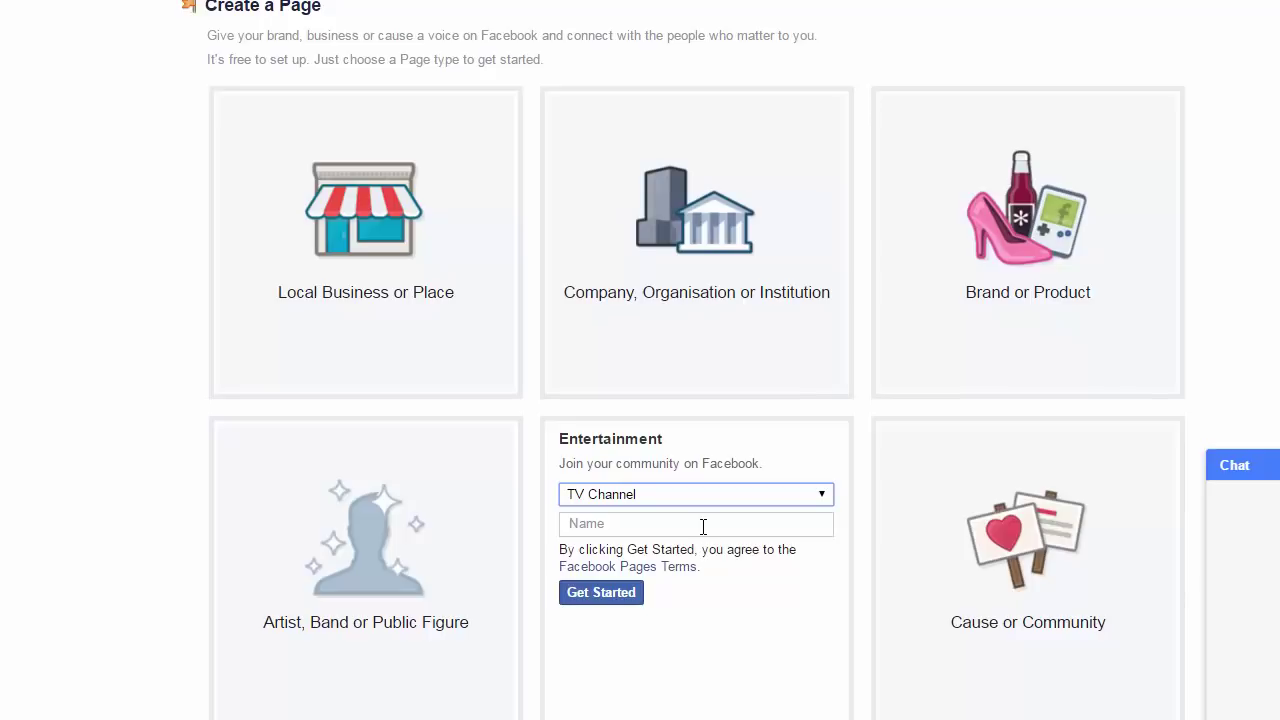
left_click(703, 527)
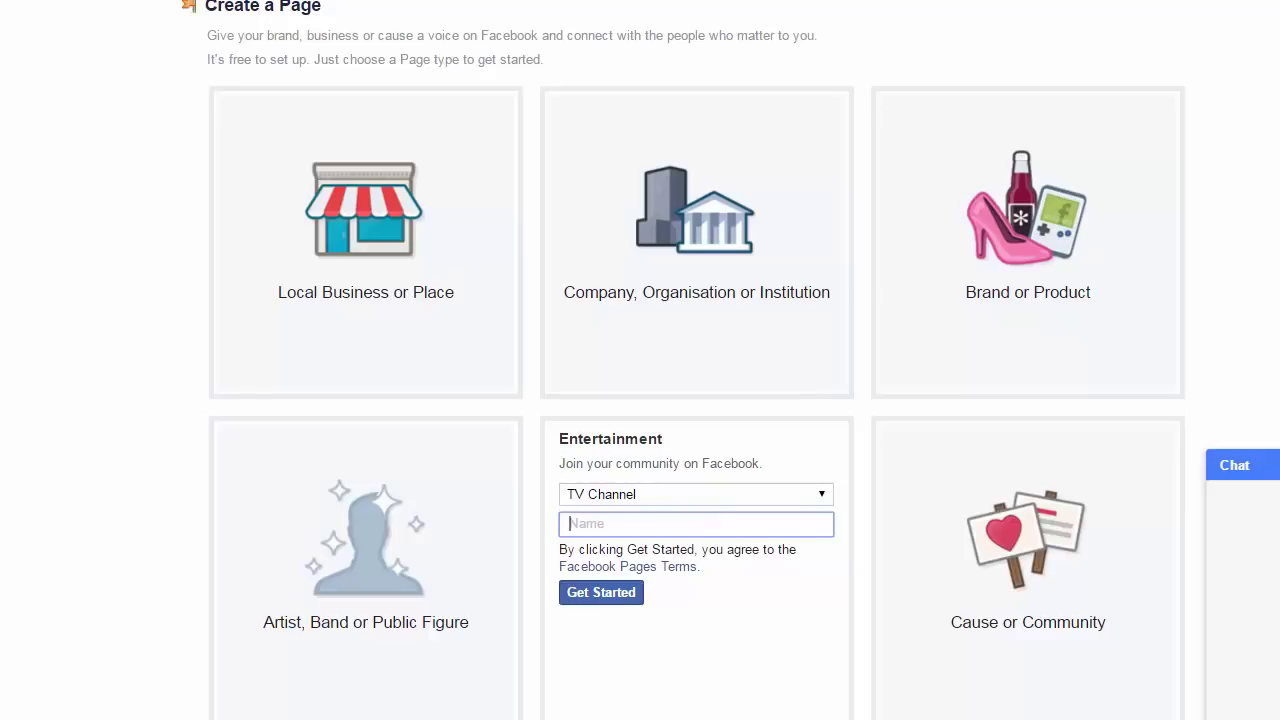
key("Down")
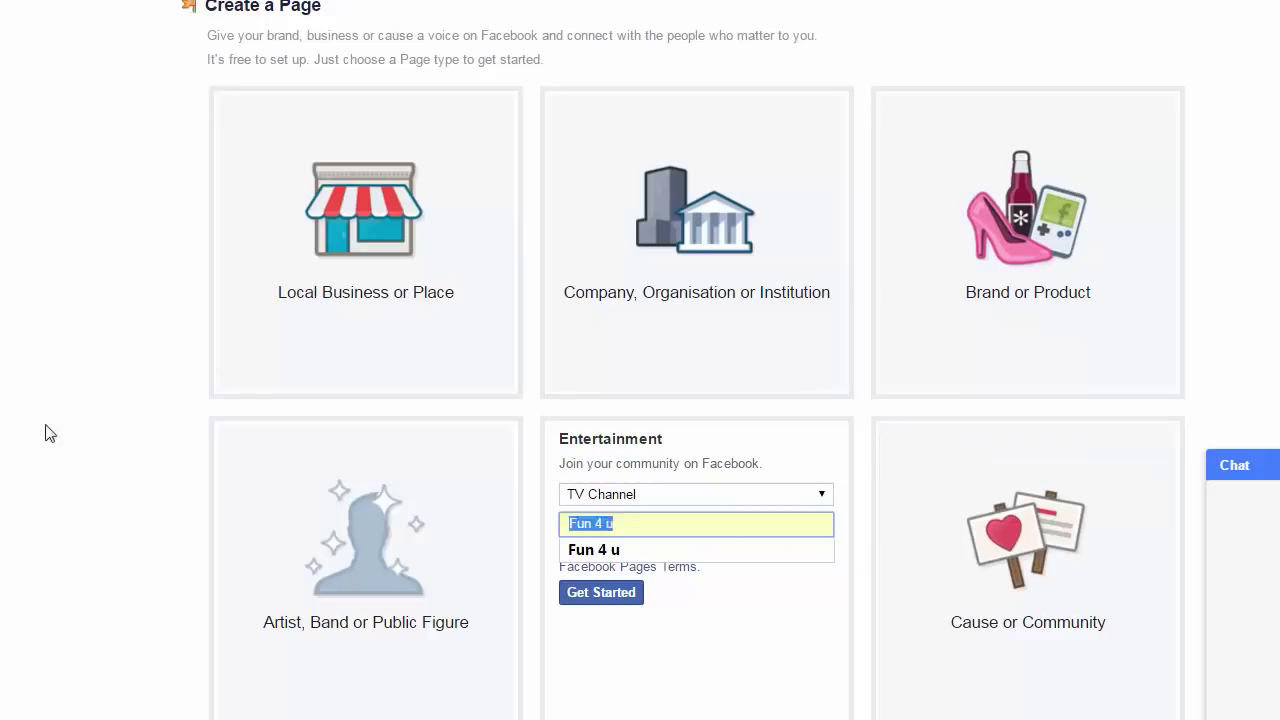
left_click(710, 617)
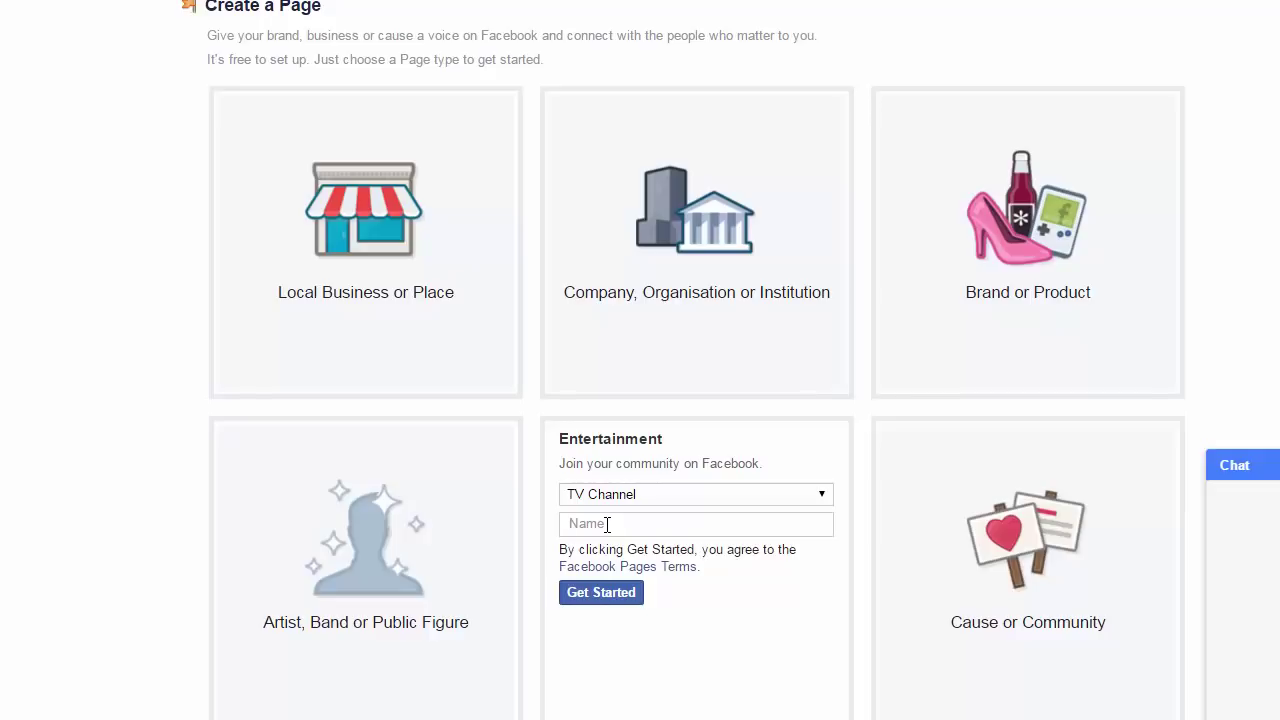
Step: Name the TV channel Page "Fun and Art" and proceed to its setup
left_click(609, 525)
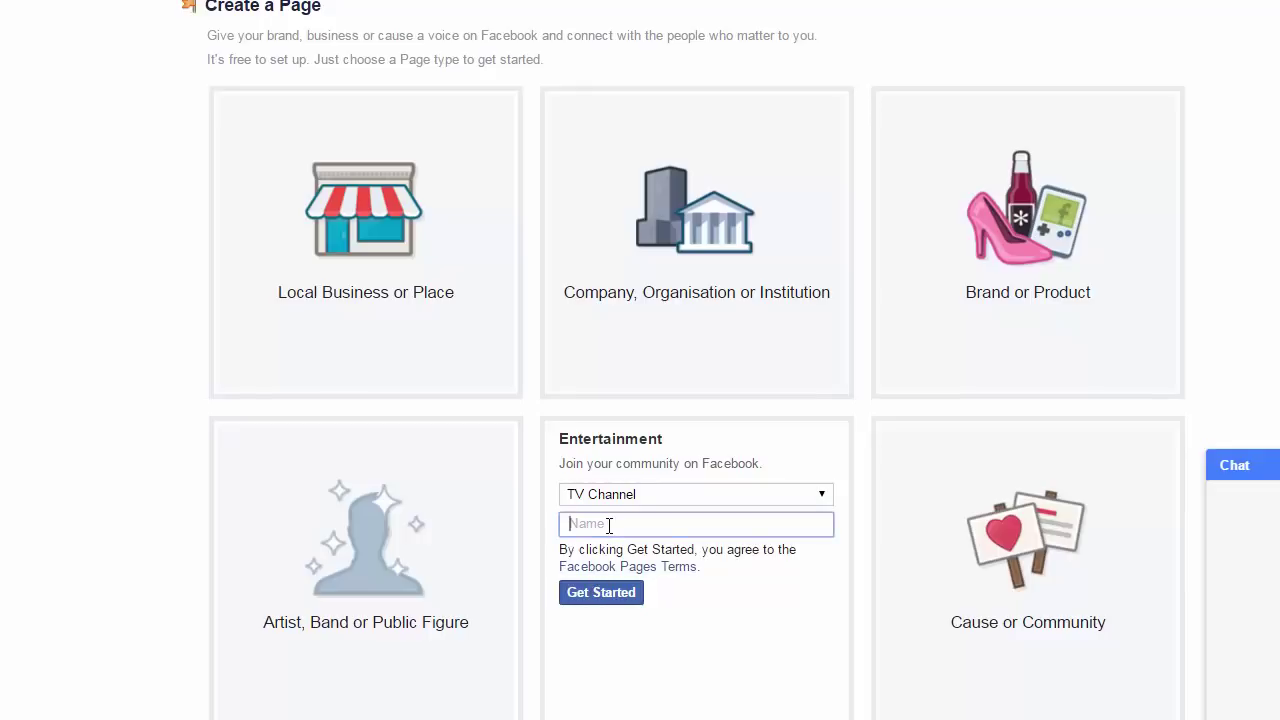
type("F")
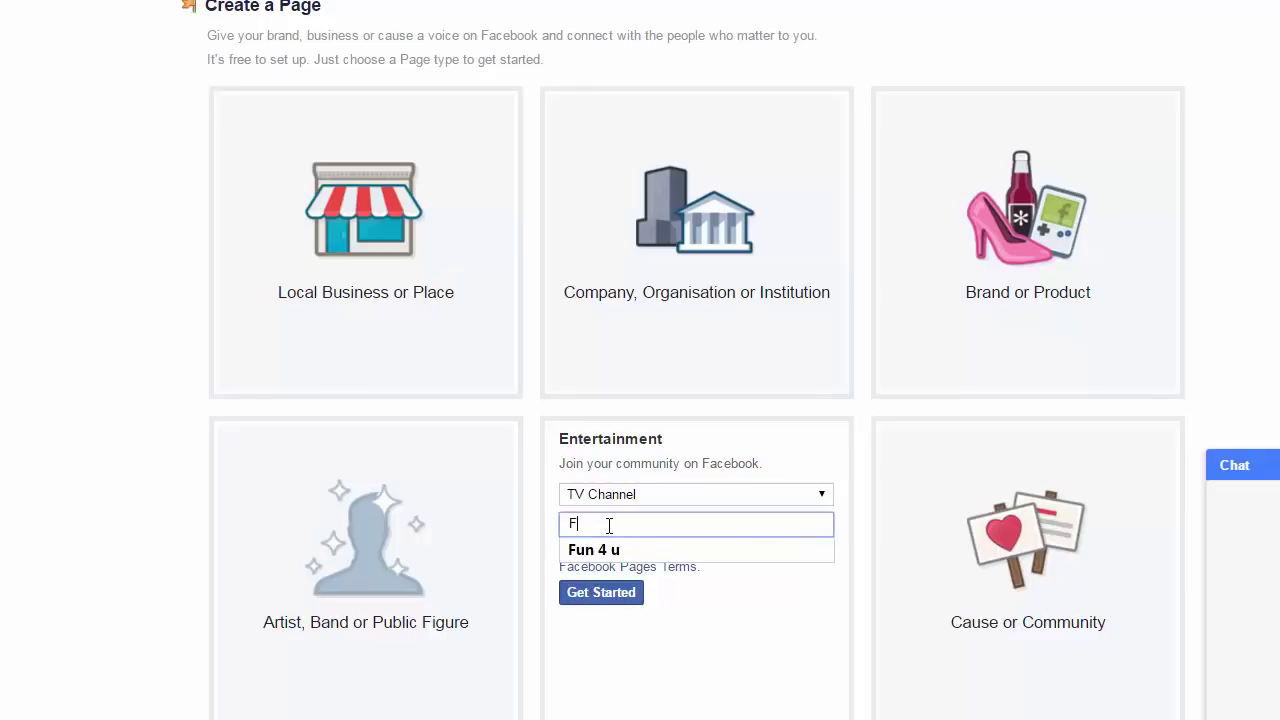
type("un a")
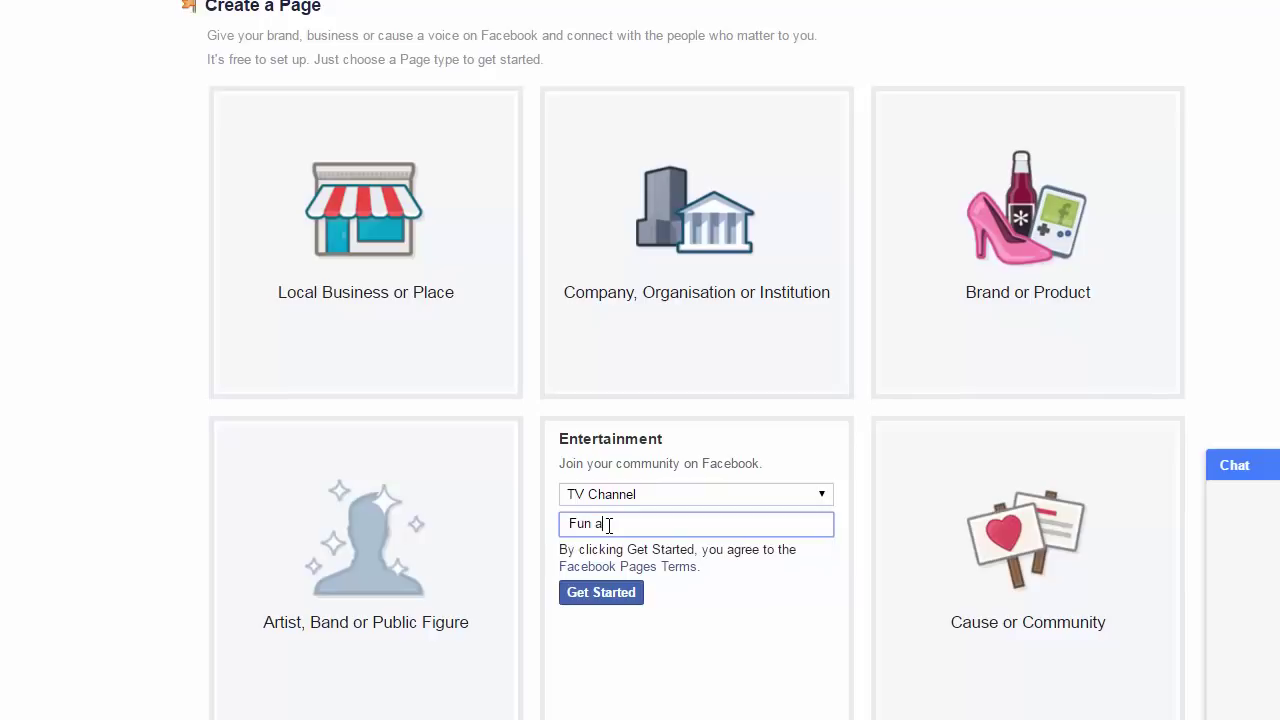
type("nd")
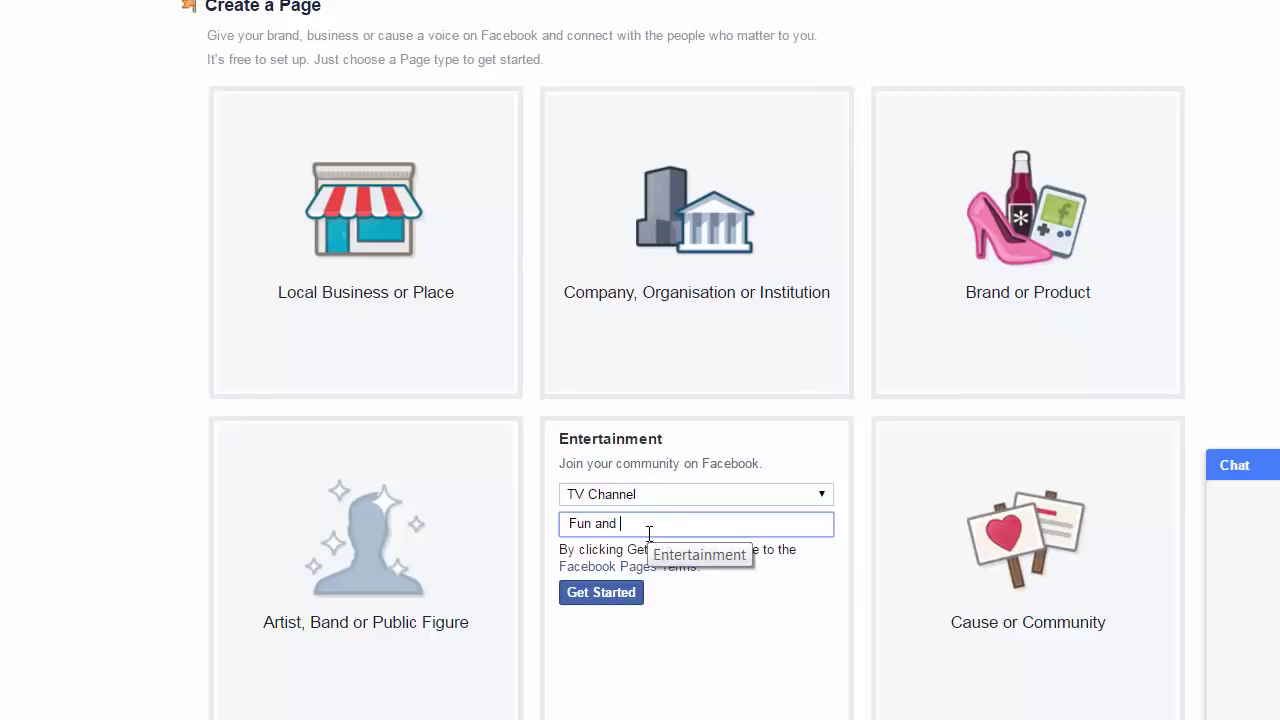
type(" Art")
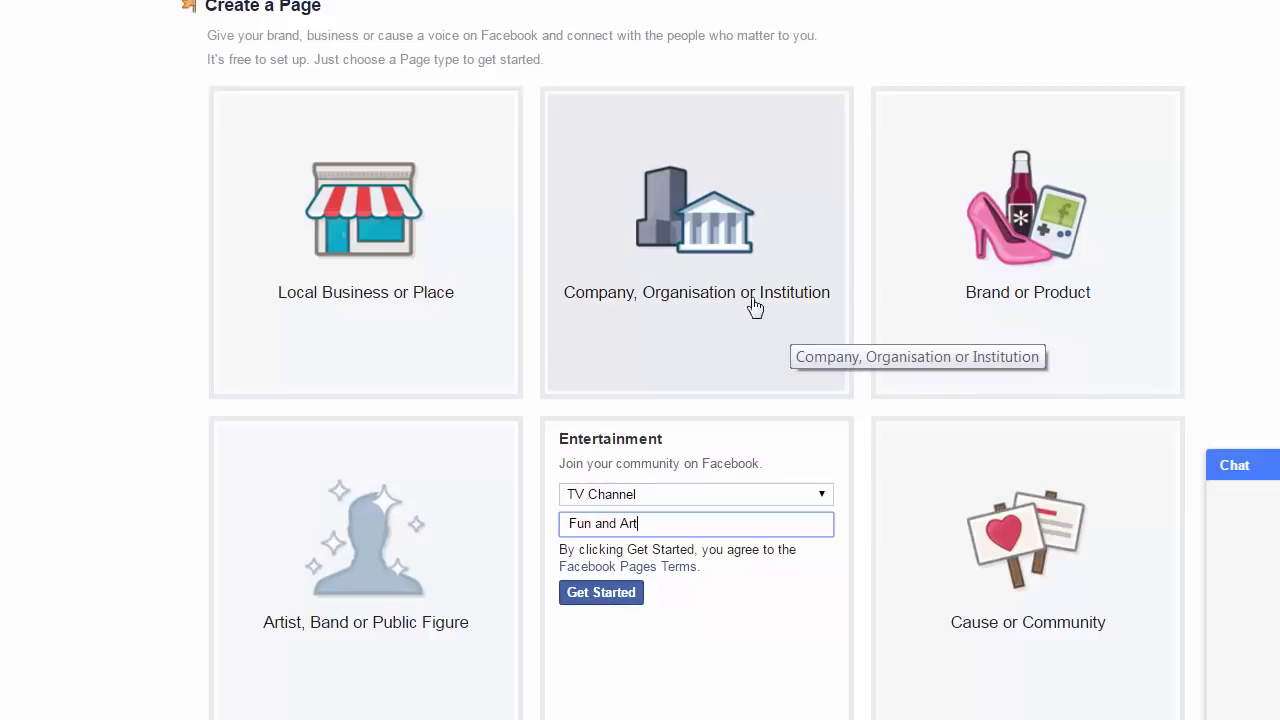
left_click(618, 594)
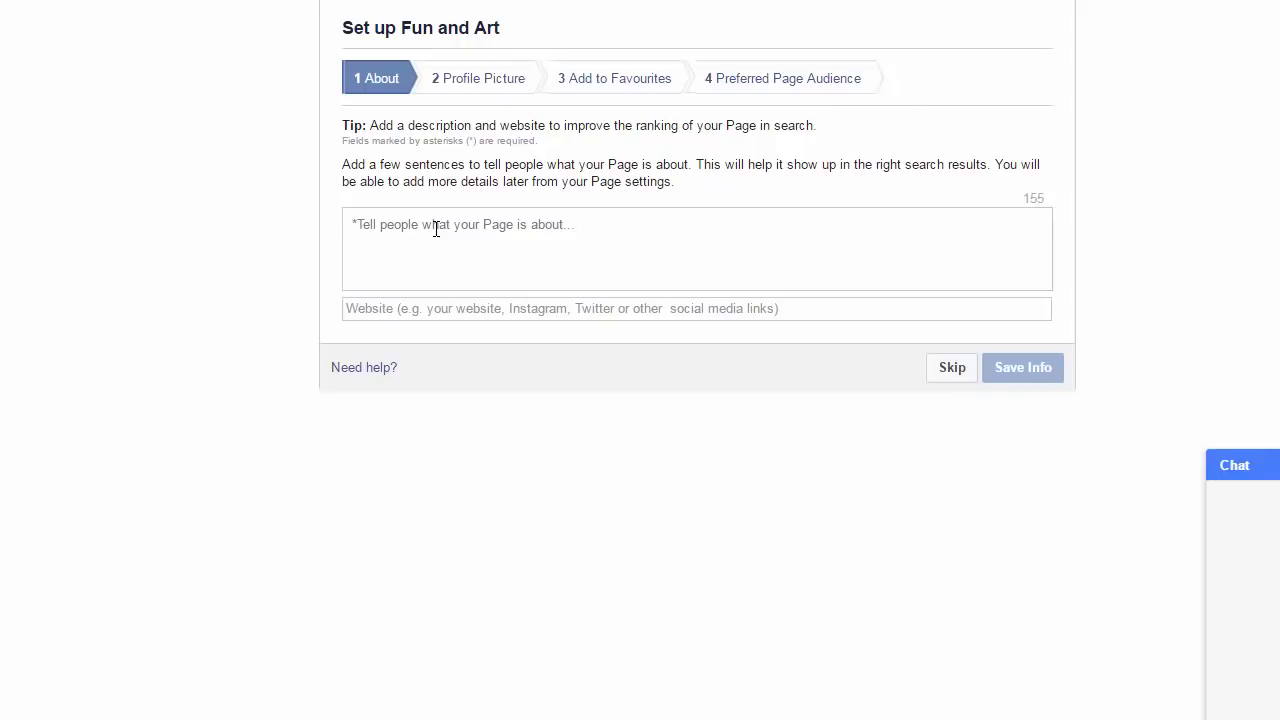
Step: Describe the Page as "This Channel is just for Entertainment", add the owner's website address, and save the info
type("Th")
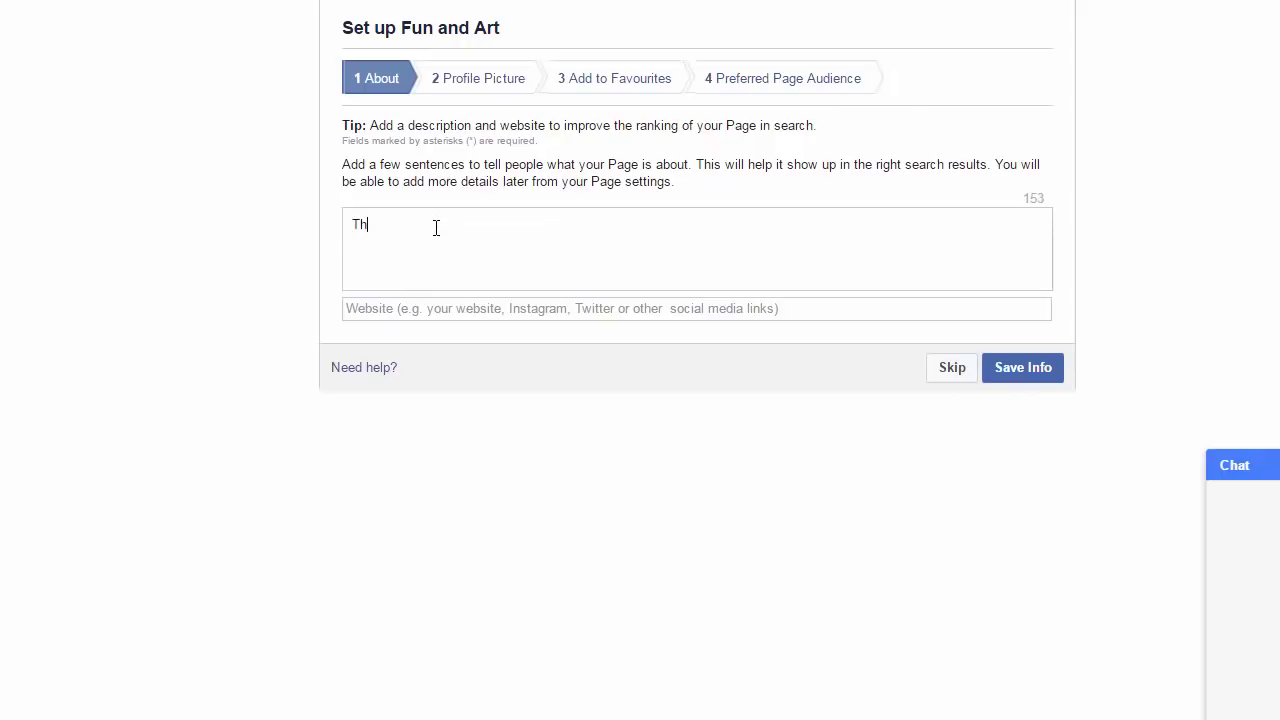
type("is Channel is just for Entertainme")
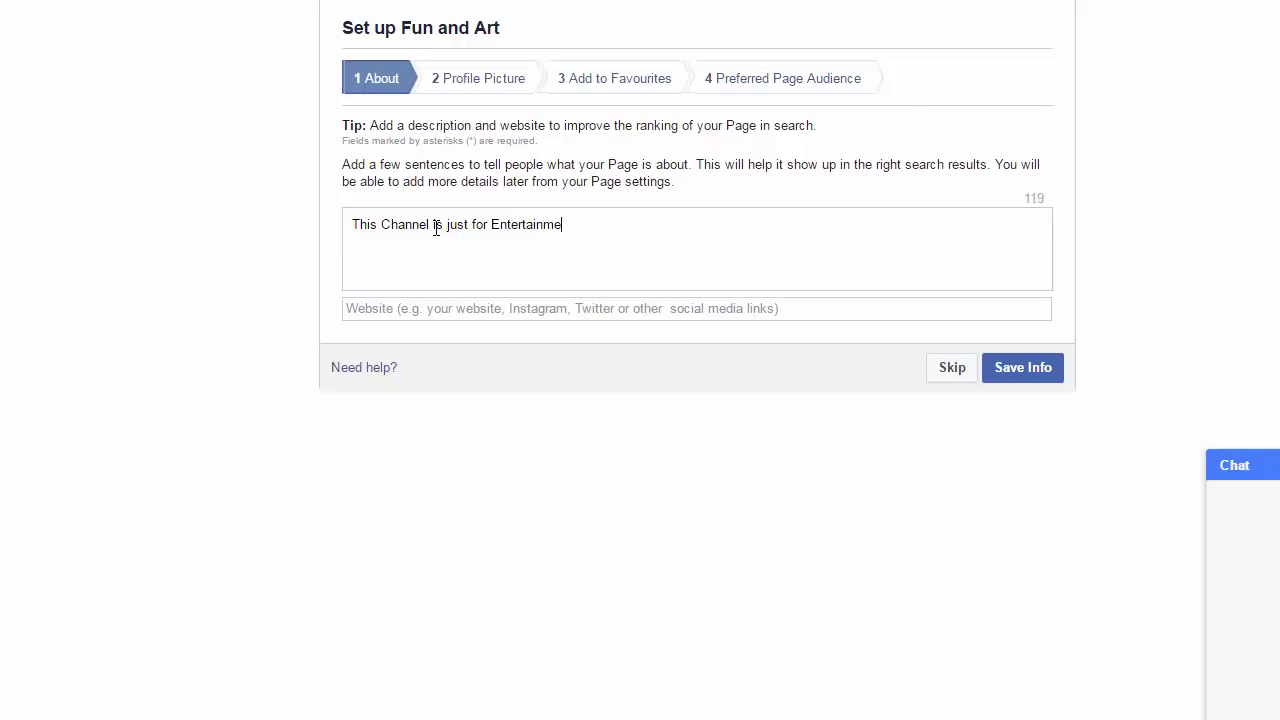
type("nt")
left_click(508, 313)
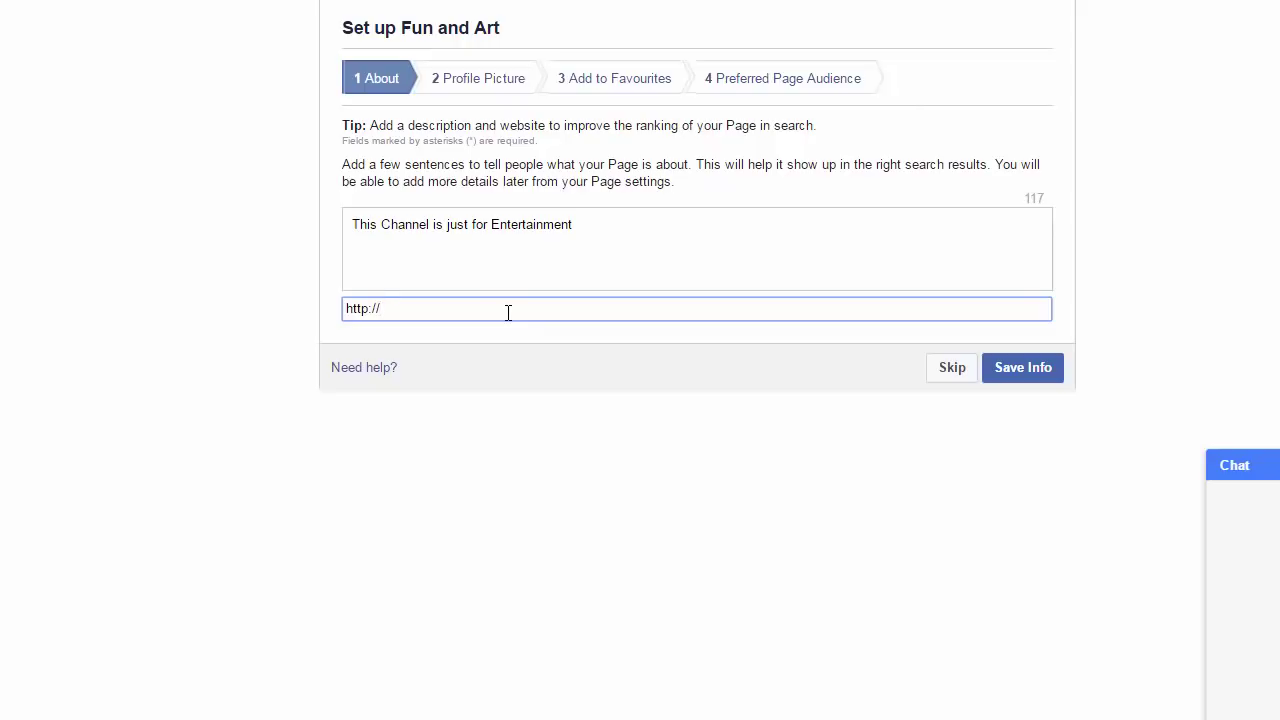
type("www")
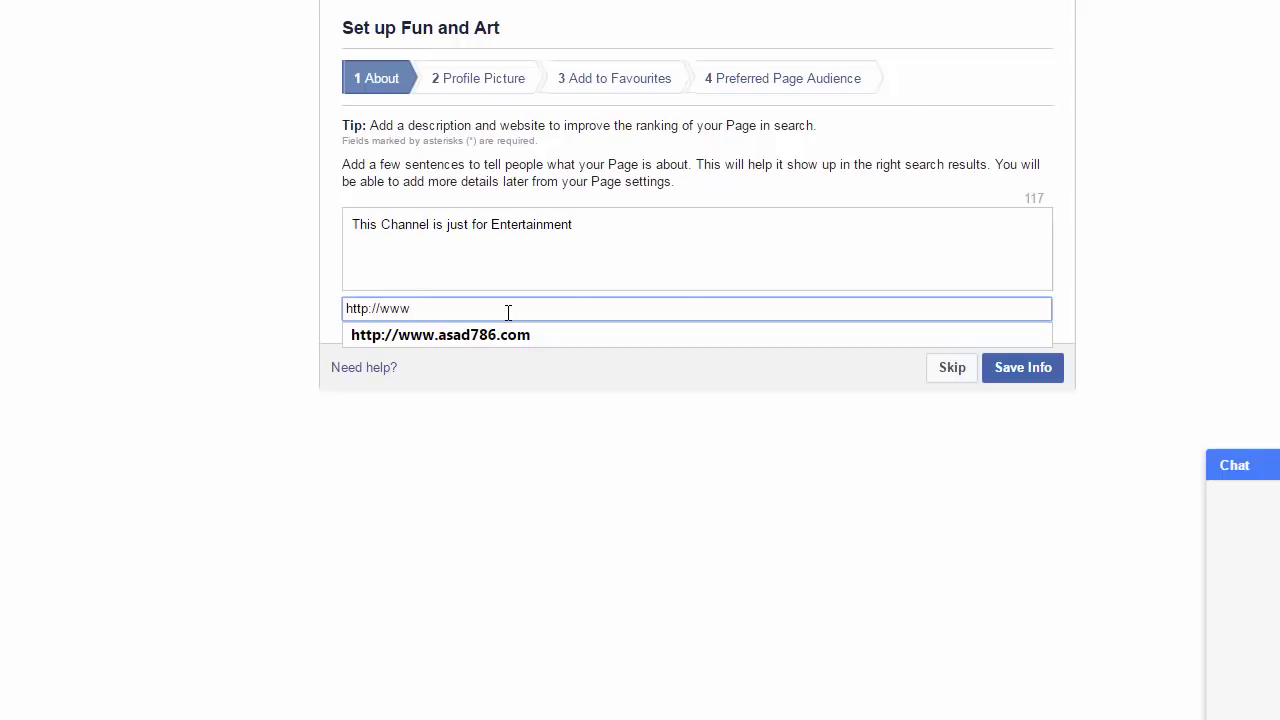
type(".asad786.com")
left_click(1031, 381)
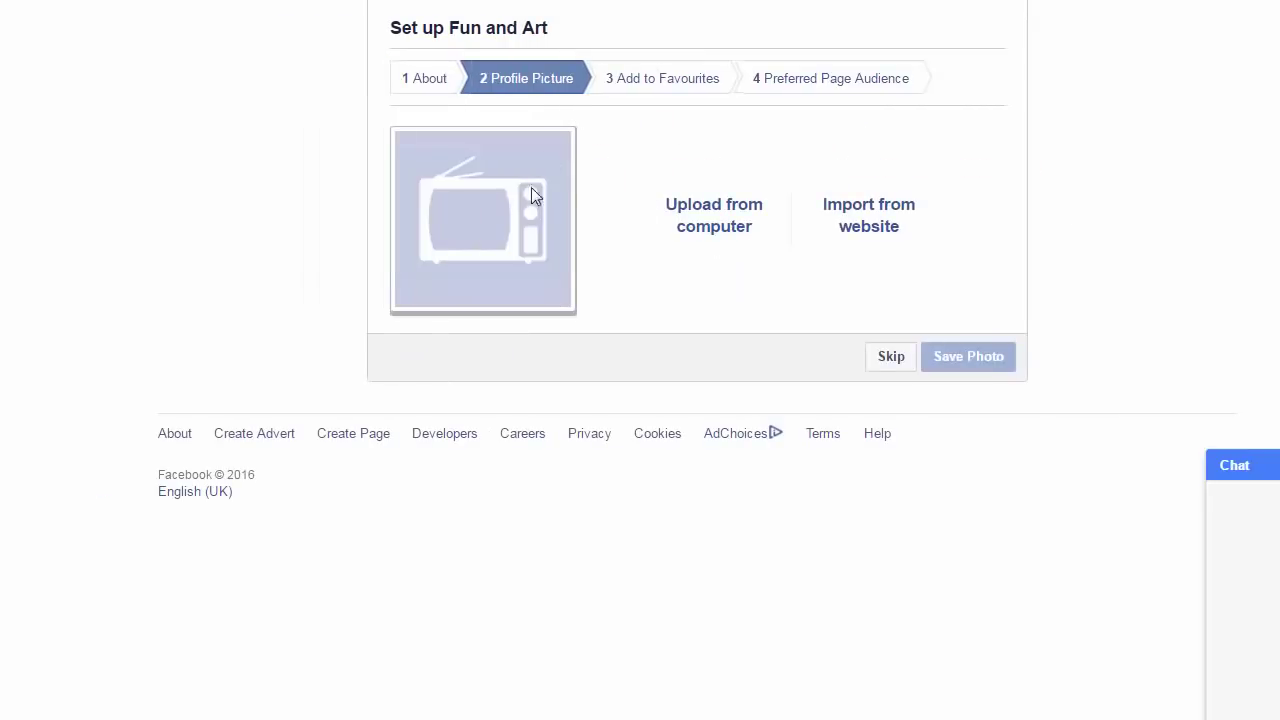
left_click(714, 205)
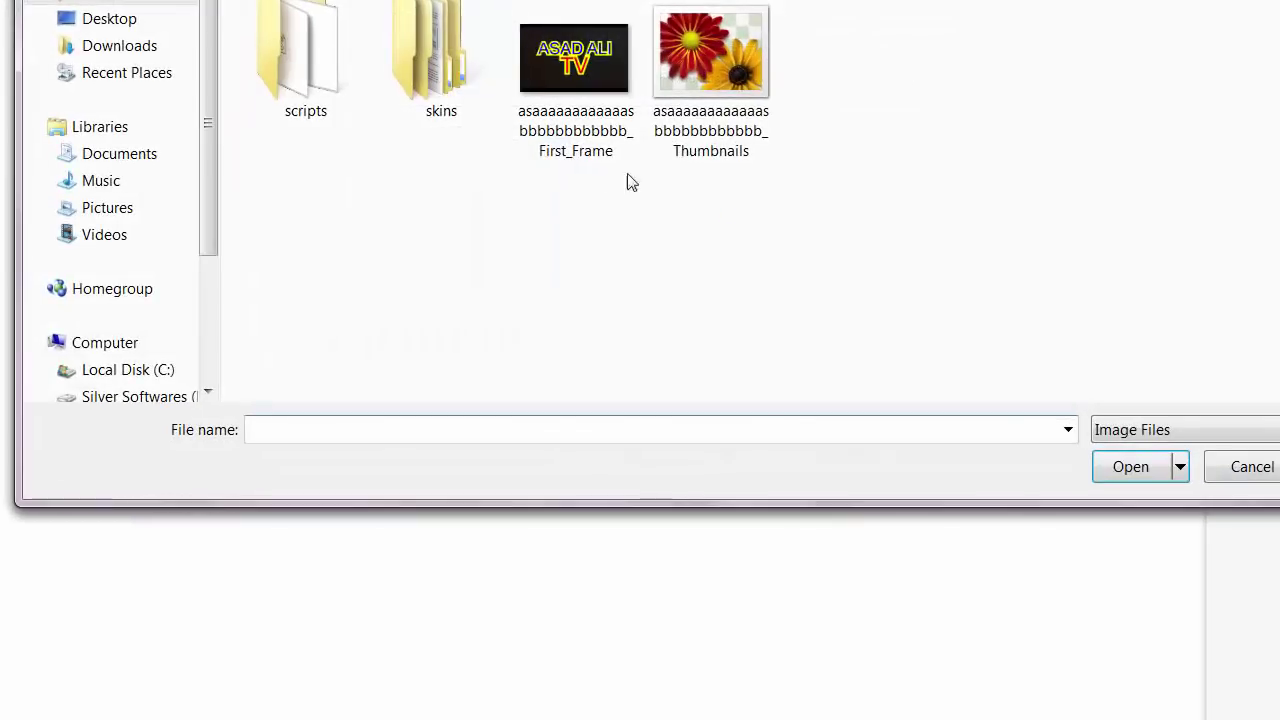
left_click(587, 88)
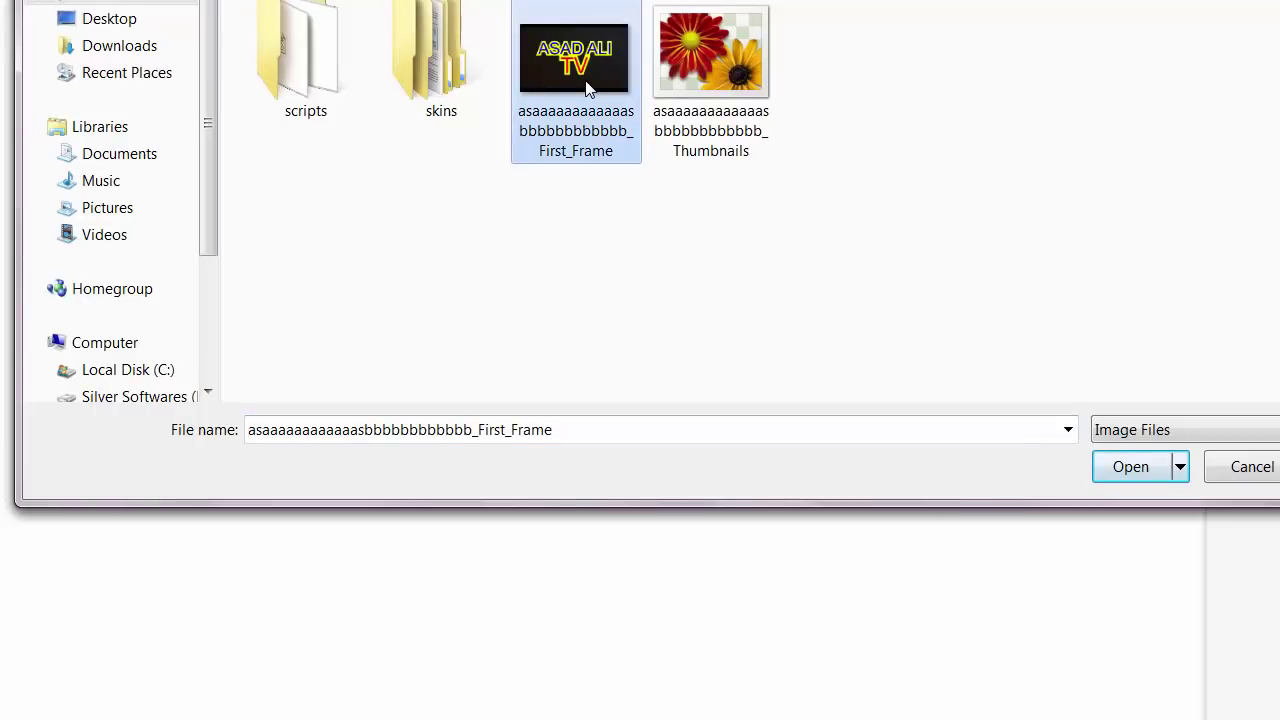
double_click(563, 58)
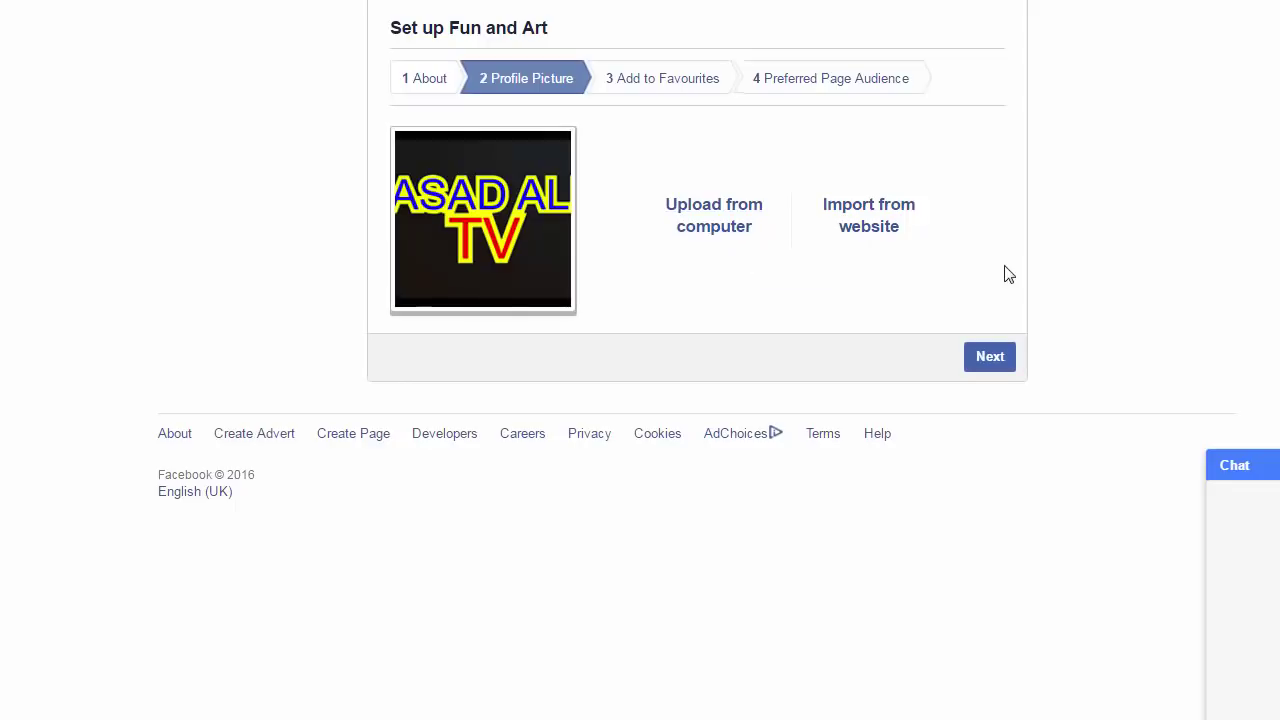
left_click(982, 358)
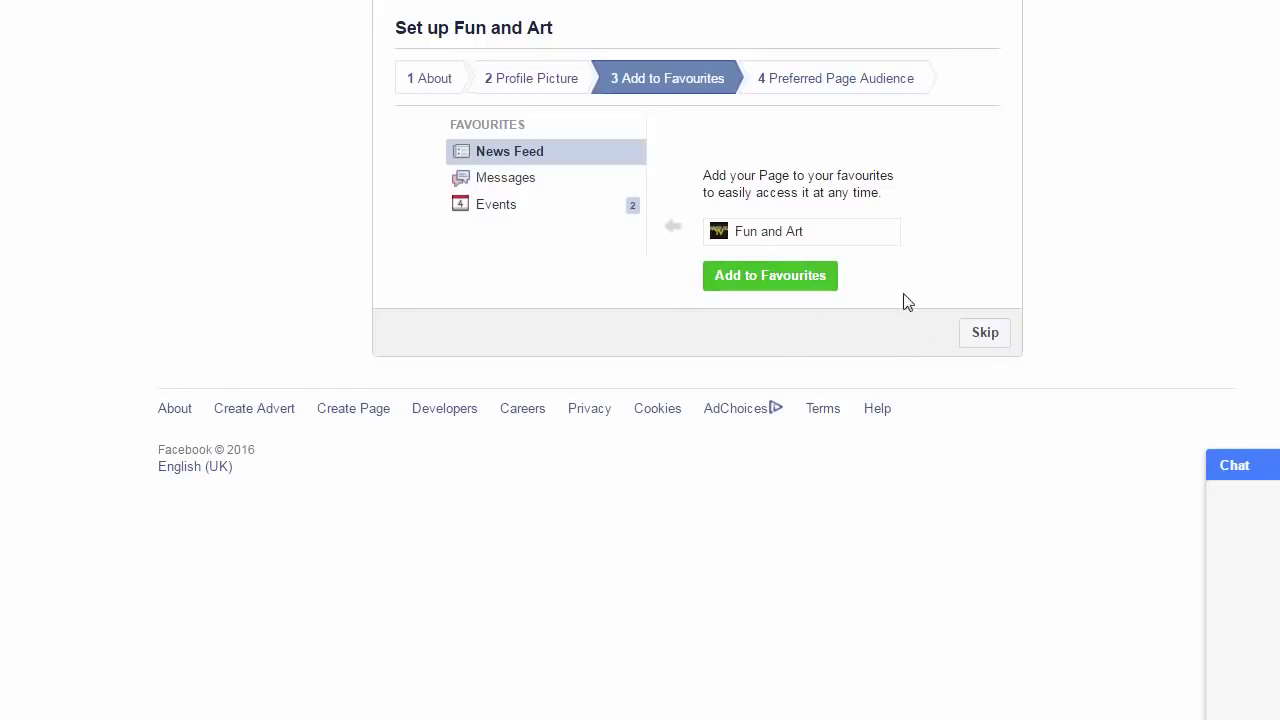
left_click(990, 336)
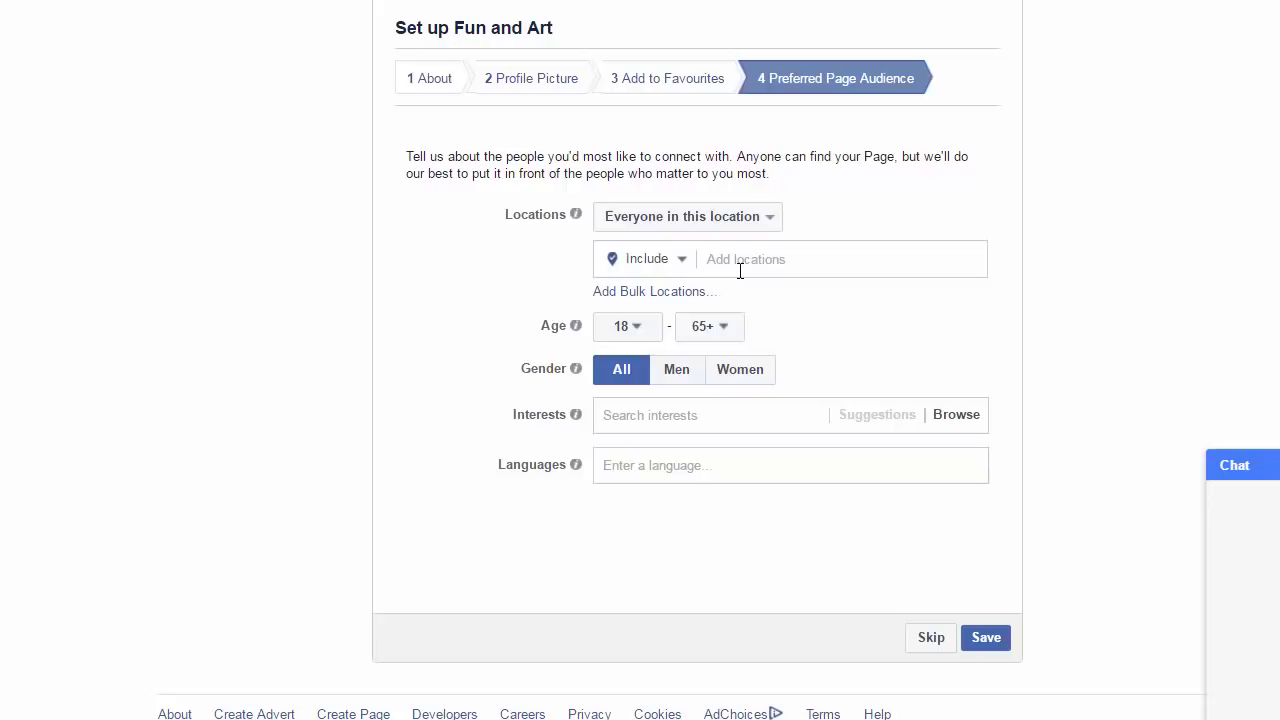
Step: Set the preferred Page audience's minimum age to 13, keeping the maximum at 65+
left_click(652, 340)
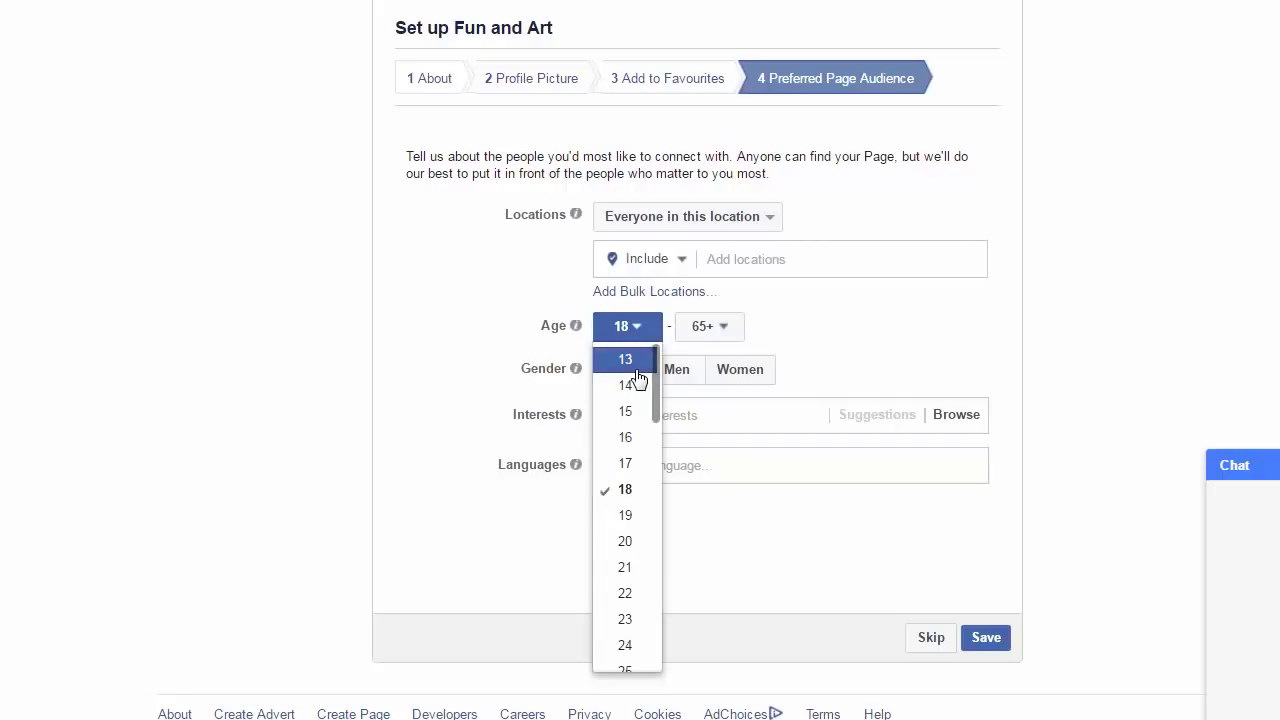
left_click(634, 366)
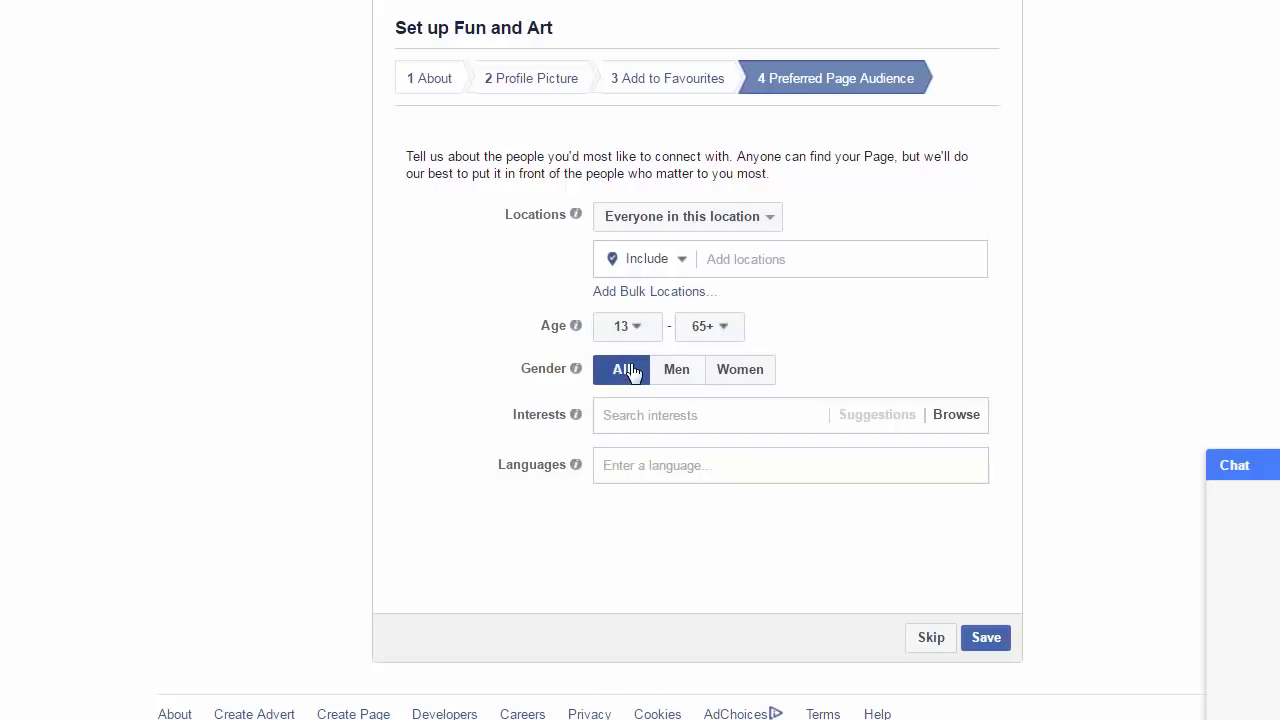
left_click(722, 338)
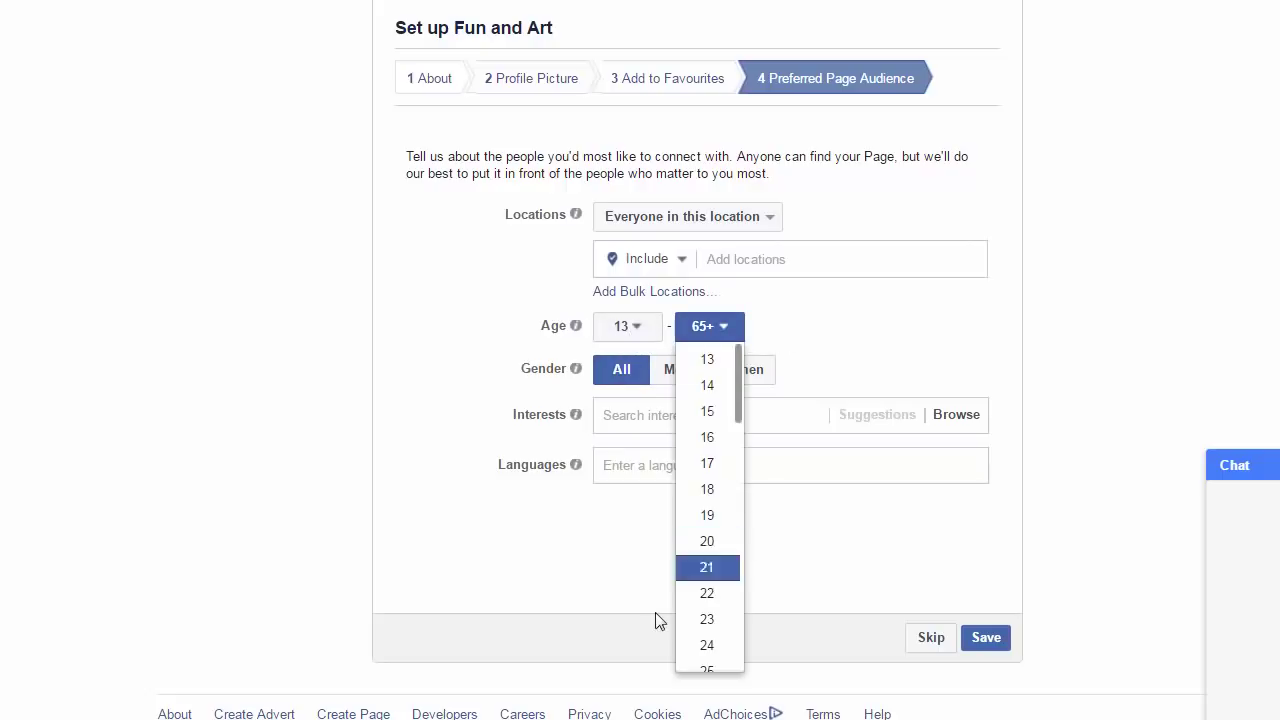
left_click(822, 284)
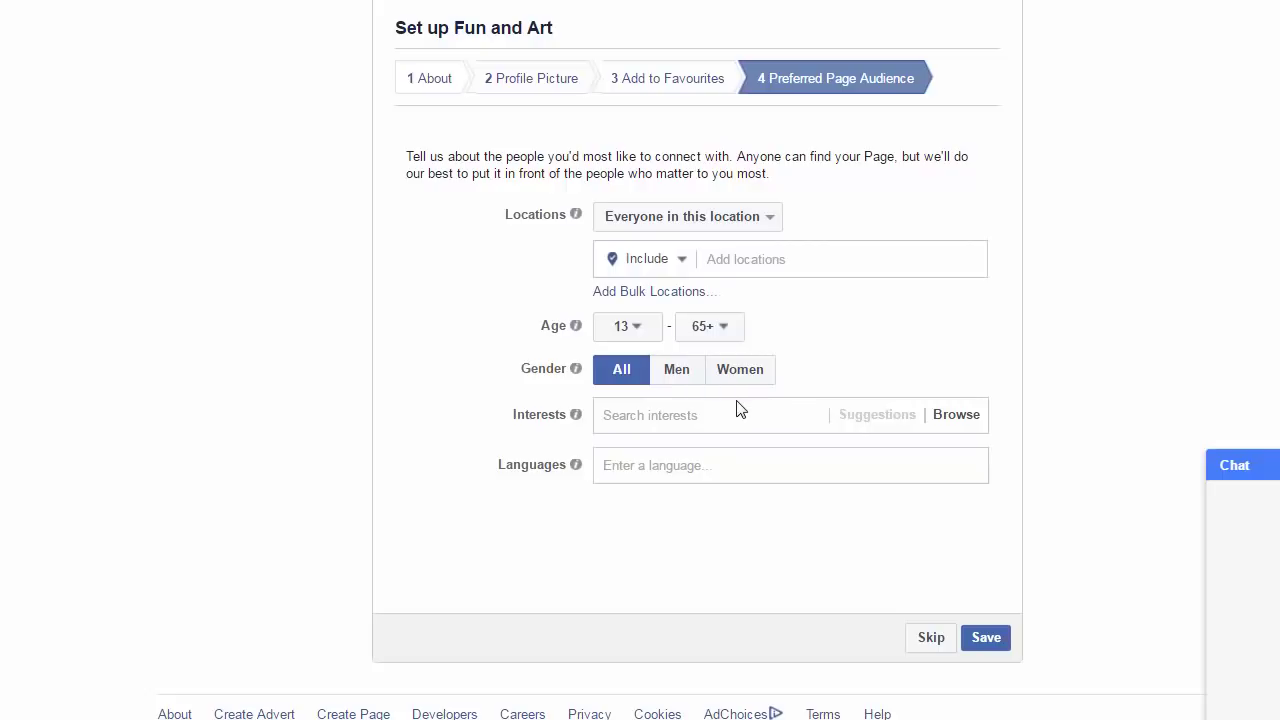
Step: Browse the audience interest categories, examining Entertainment, its Films genres and the other top-level categories
left_click(637, 415)
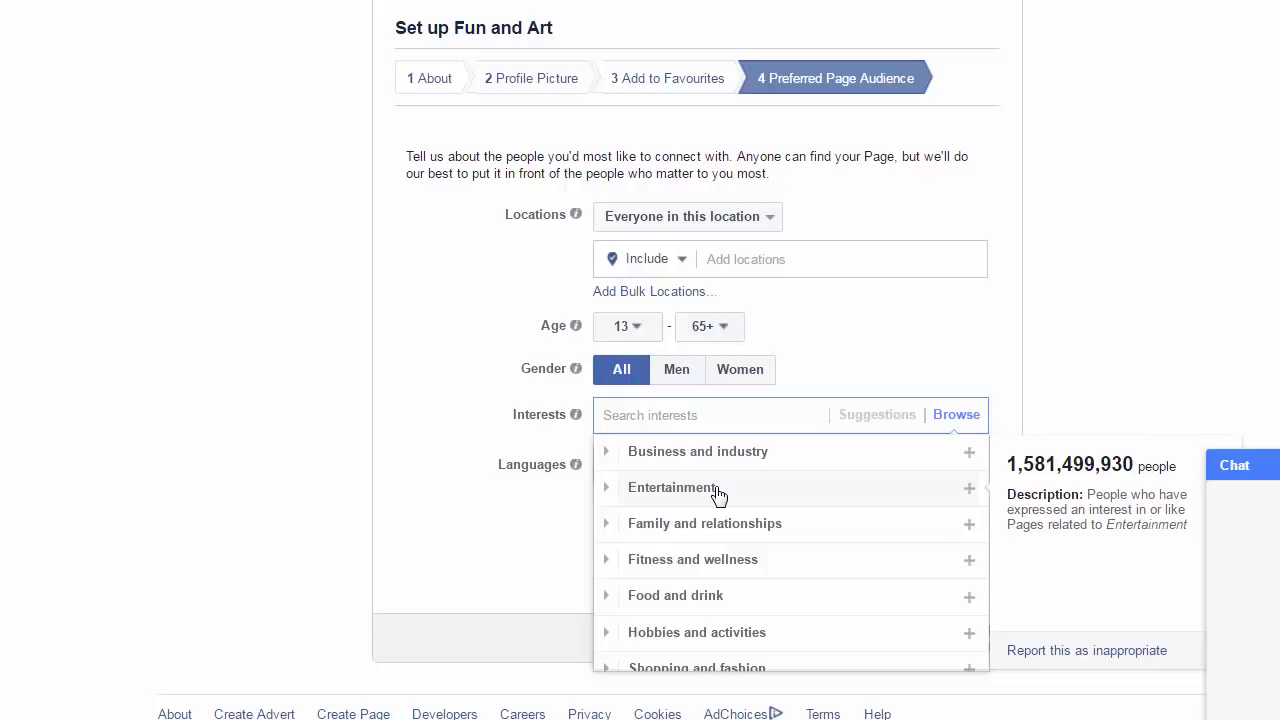
left_click(718, 492)
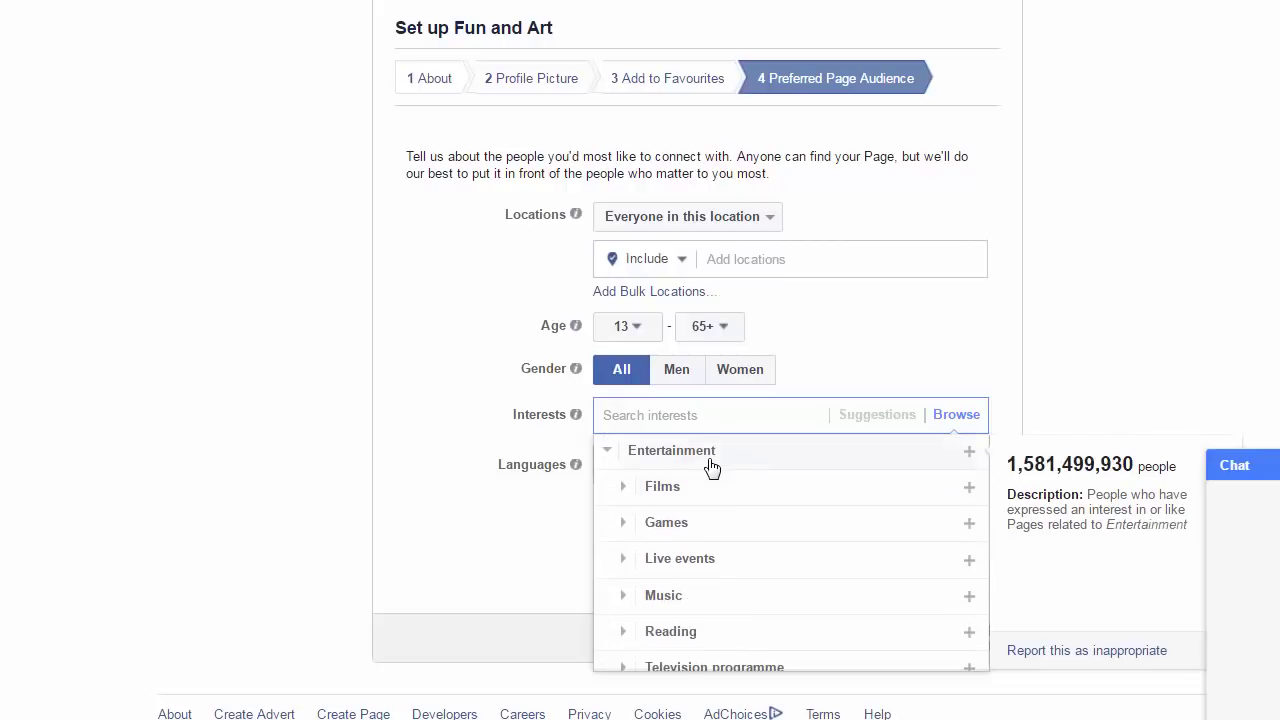
left_click(692, 490)
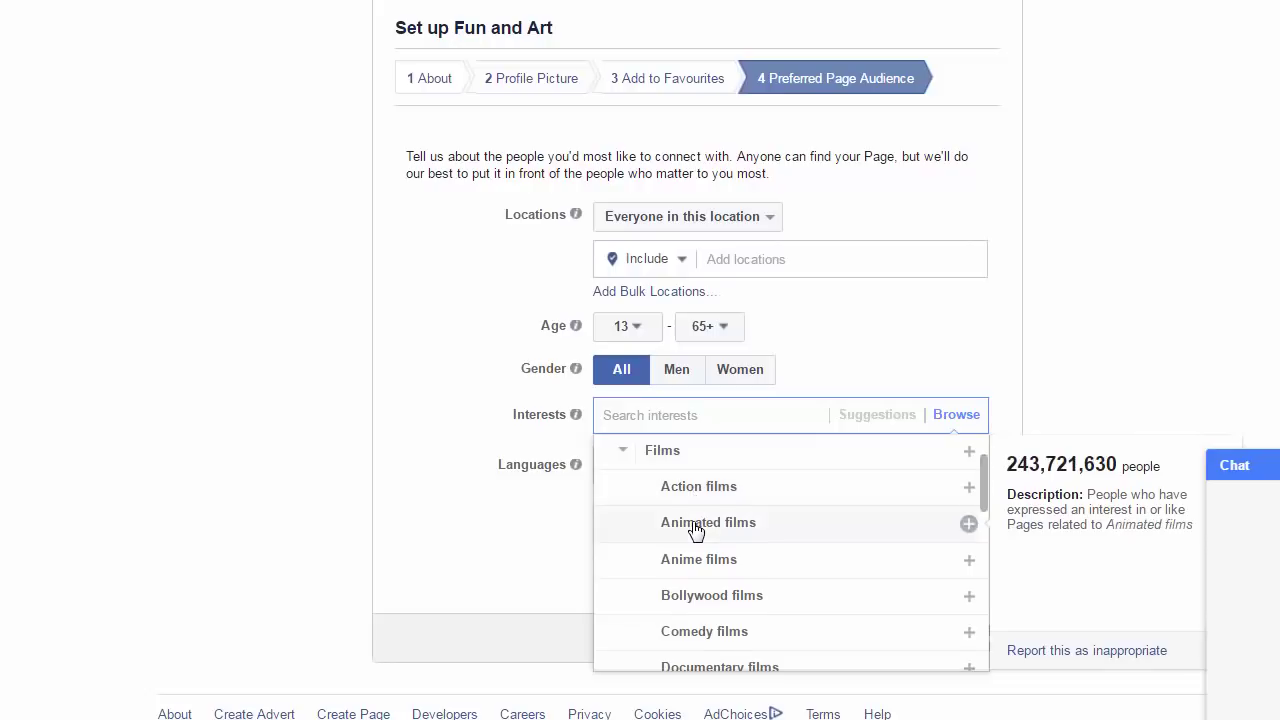
scroll(729, 500, "down", 2)
scroll(726, 500, "up", 1)
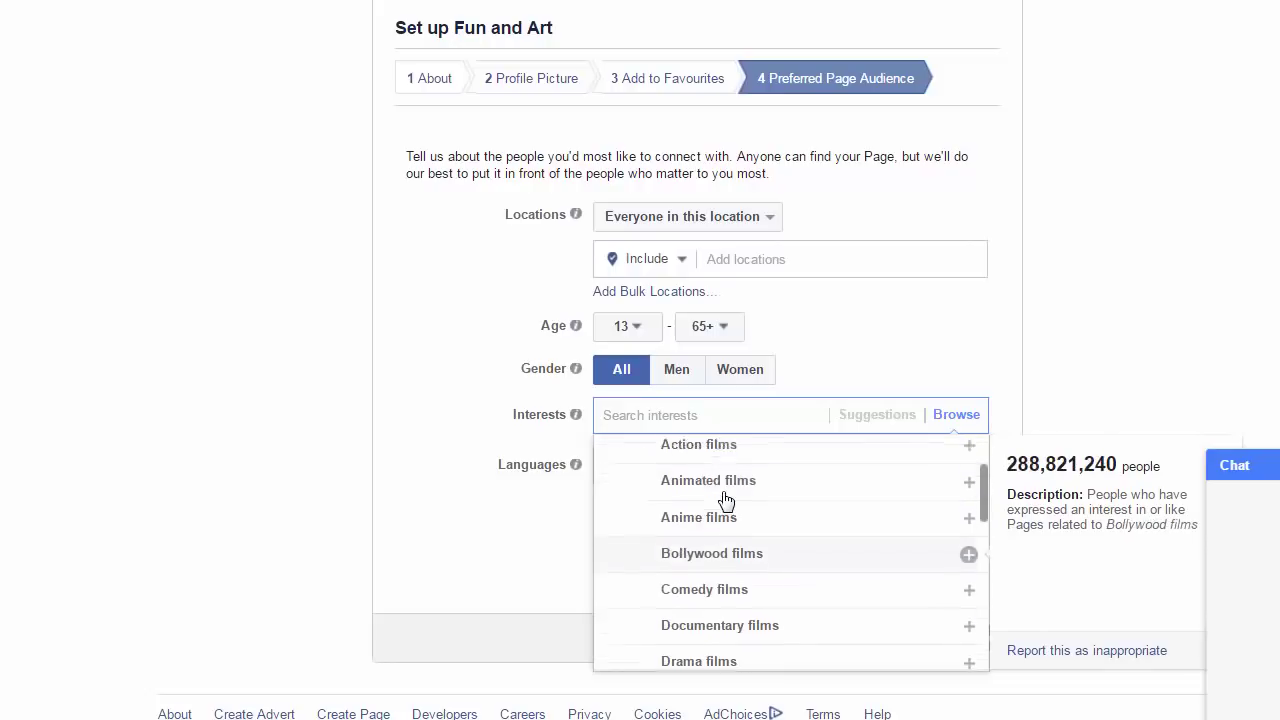
scroll(726, 500, "up", 2)
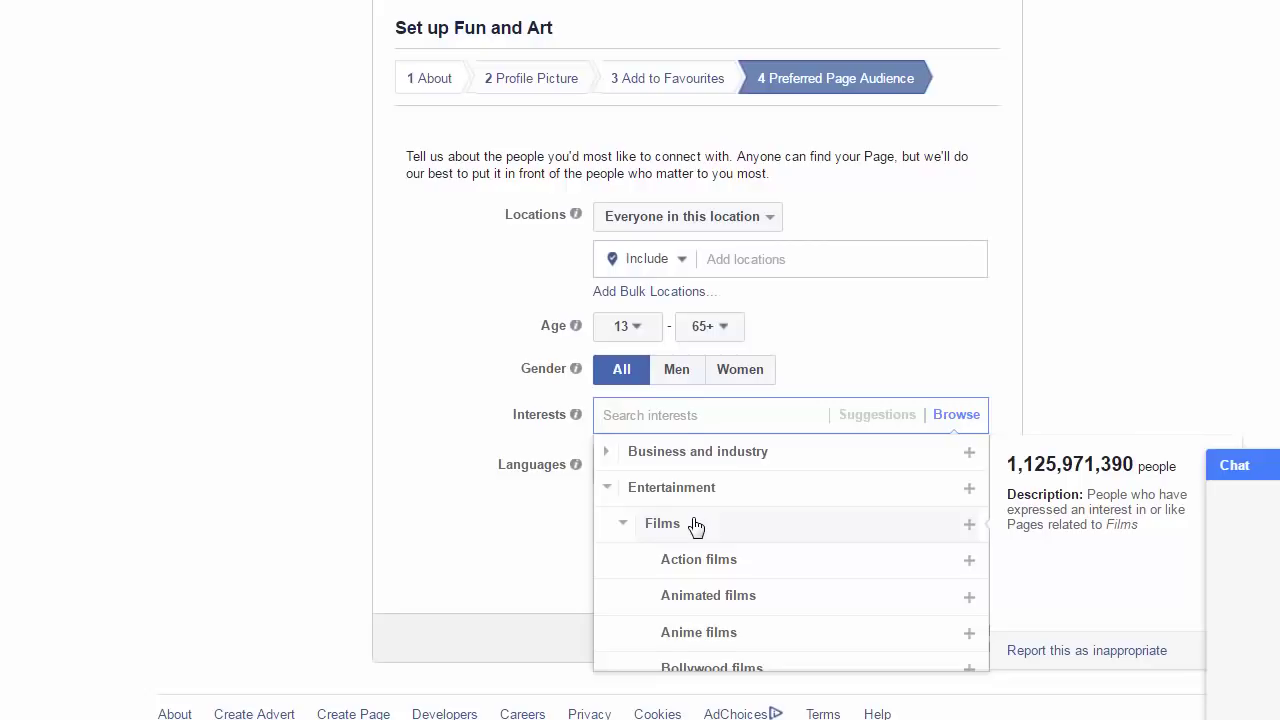
scroll(695, 528, "down", 3)
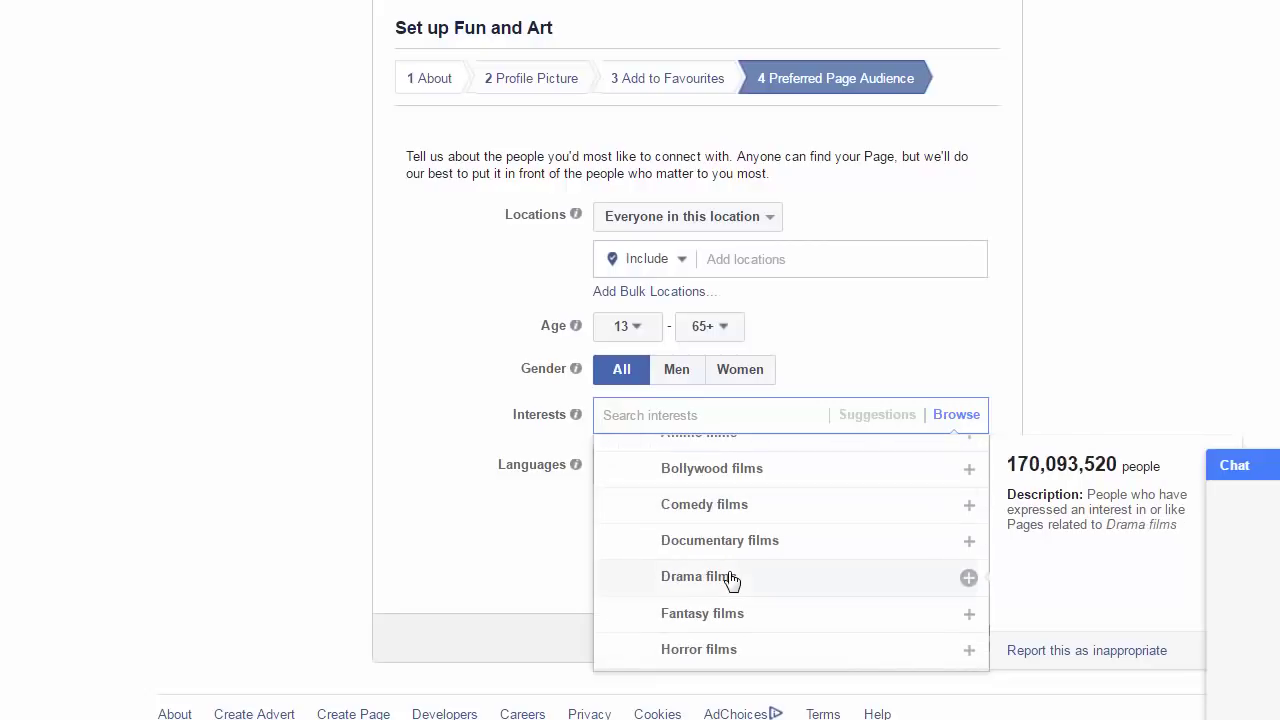
scroll(728, 580, "up", 3)
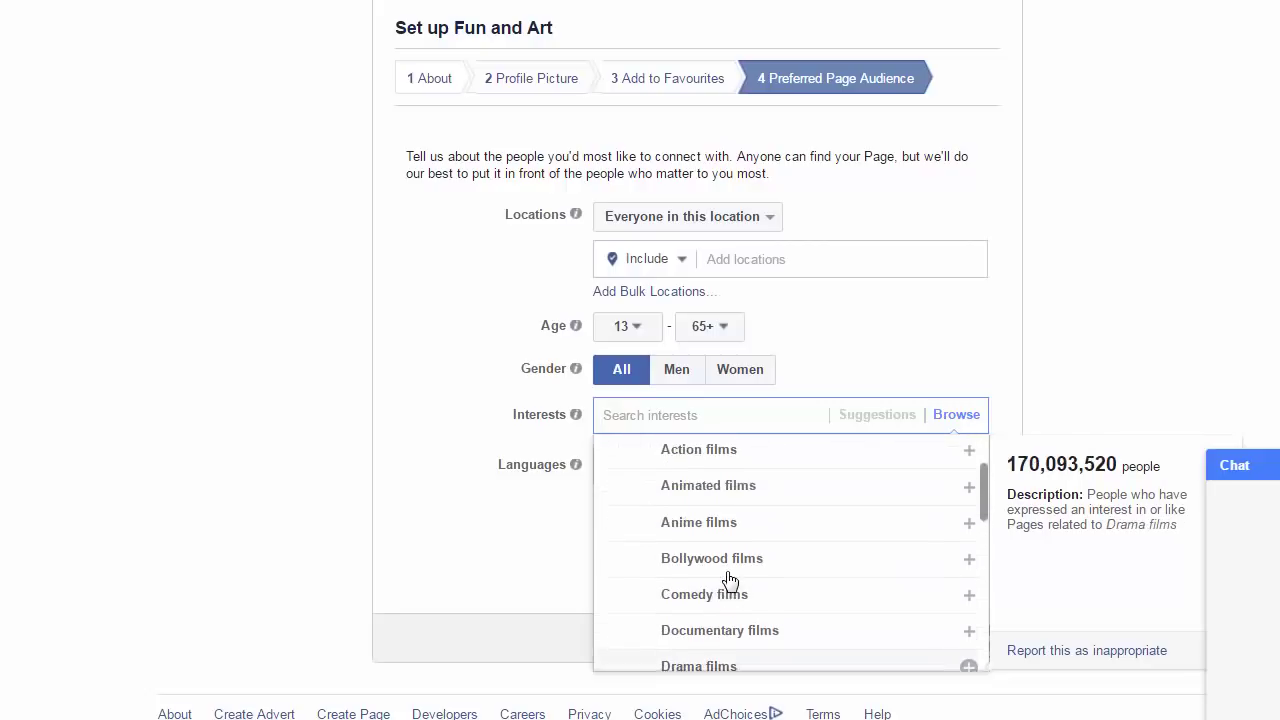
scroll(699, 508, "down", 5)
scroll(700, 508, "up", 5)
scroll(700, 508, "up", 1)
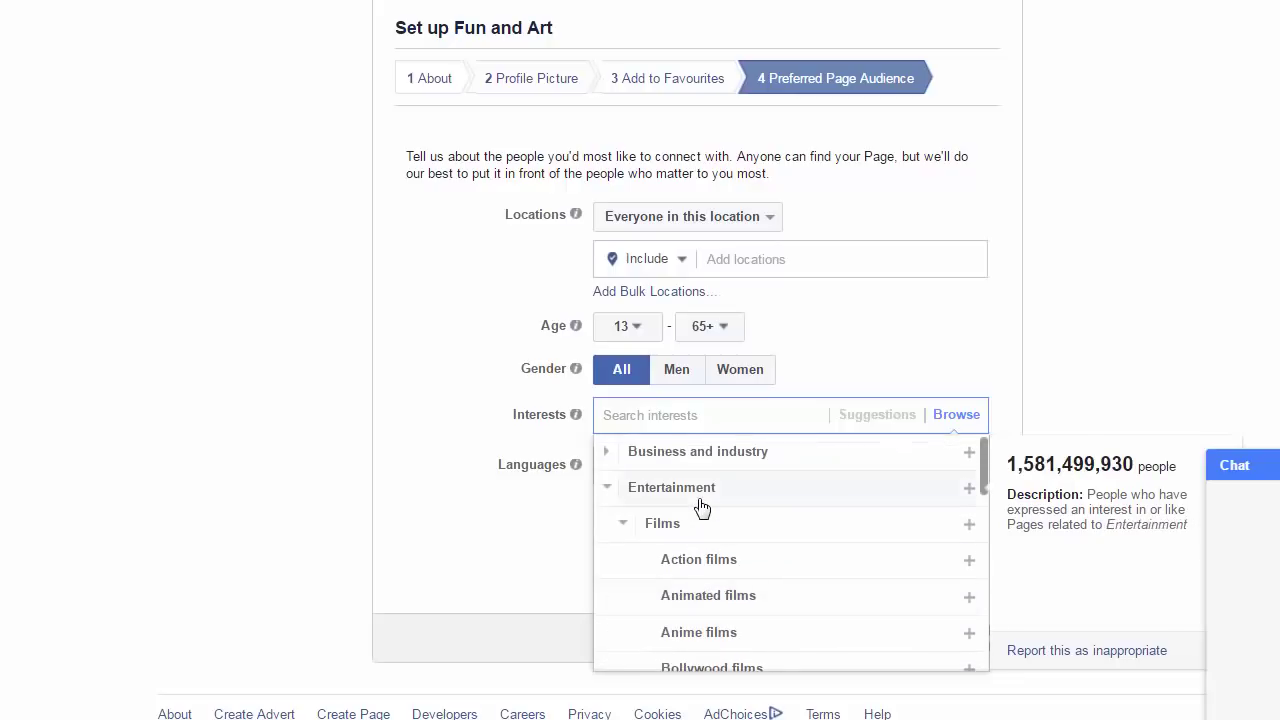
scroll(700, 508, "down", 4)
scroll(703, 508, "up", 4)
scroll(760, 574, "down", 3)
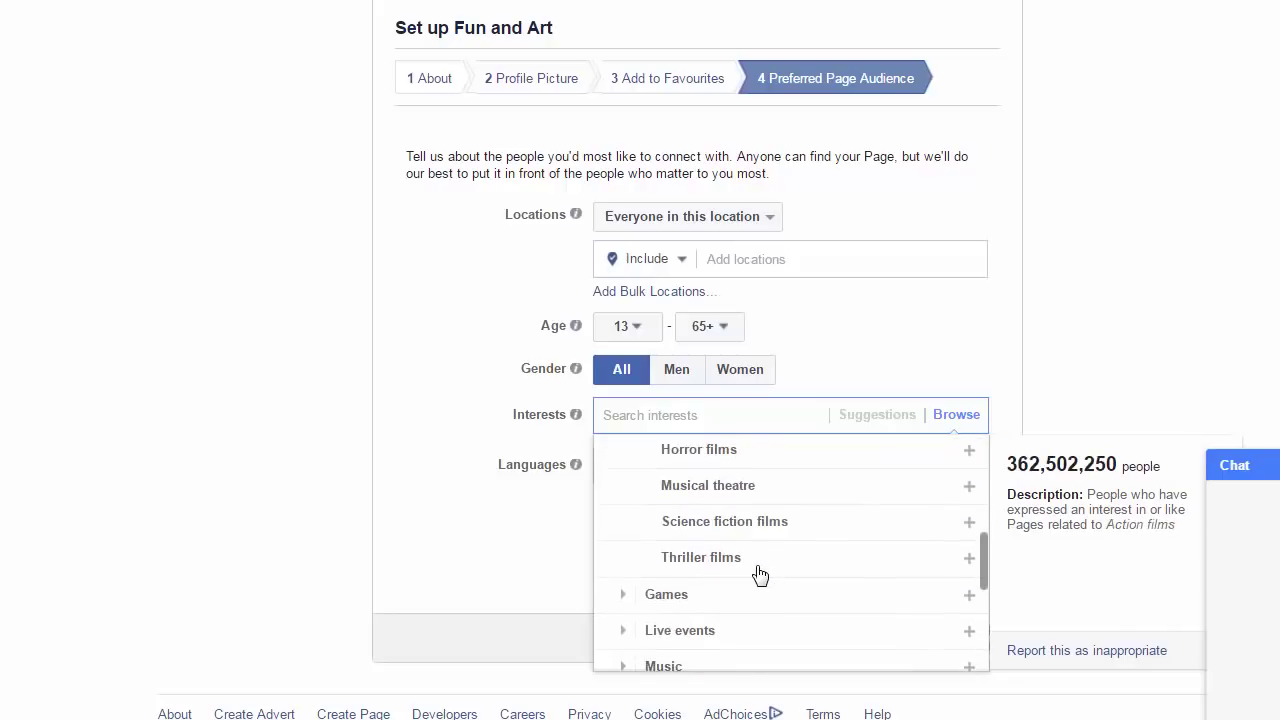
scroll(758, 570, "down", 2)
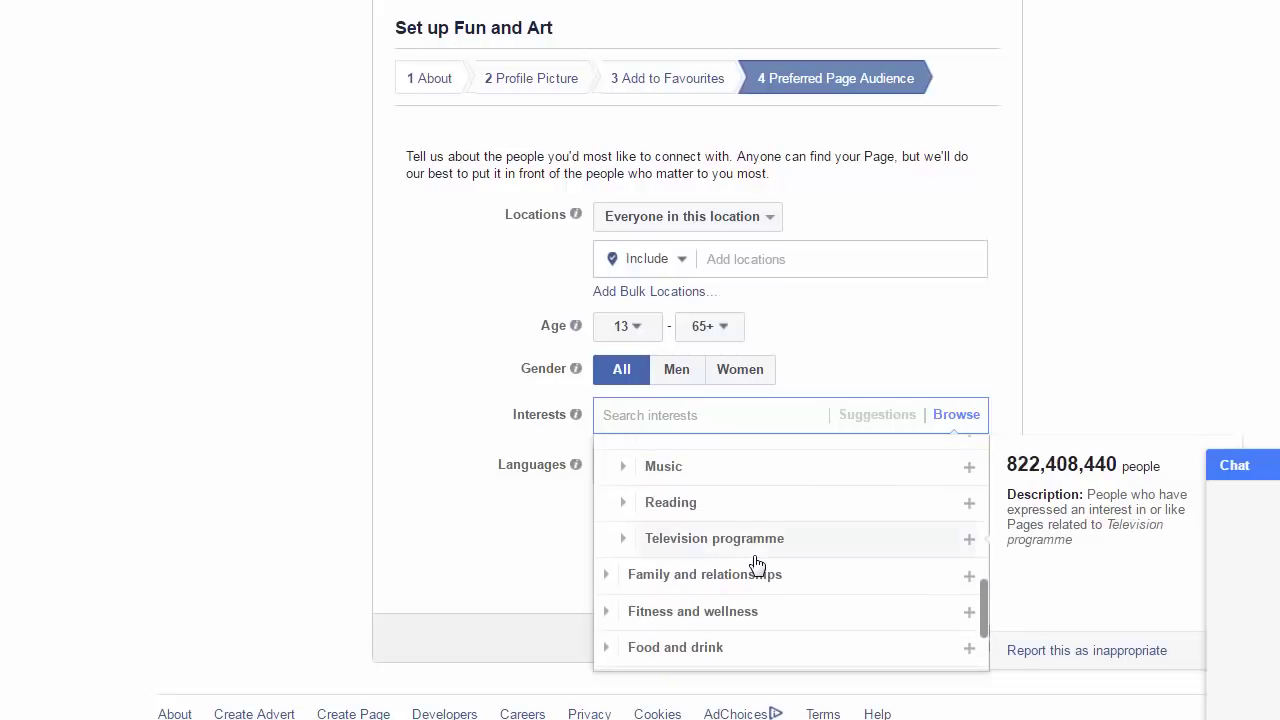
scroll(750, 558, "up", 2)
scroll(750, 560, "down", 2)
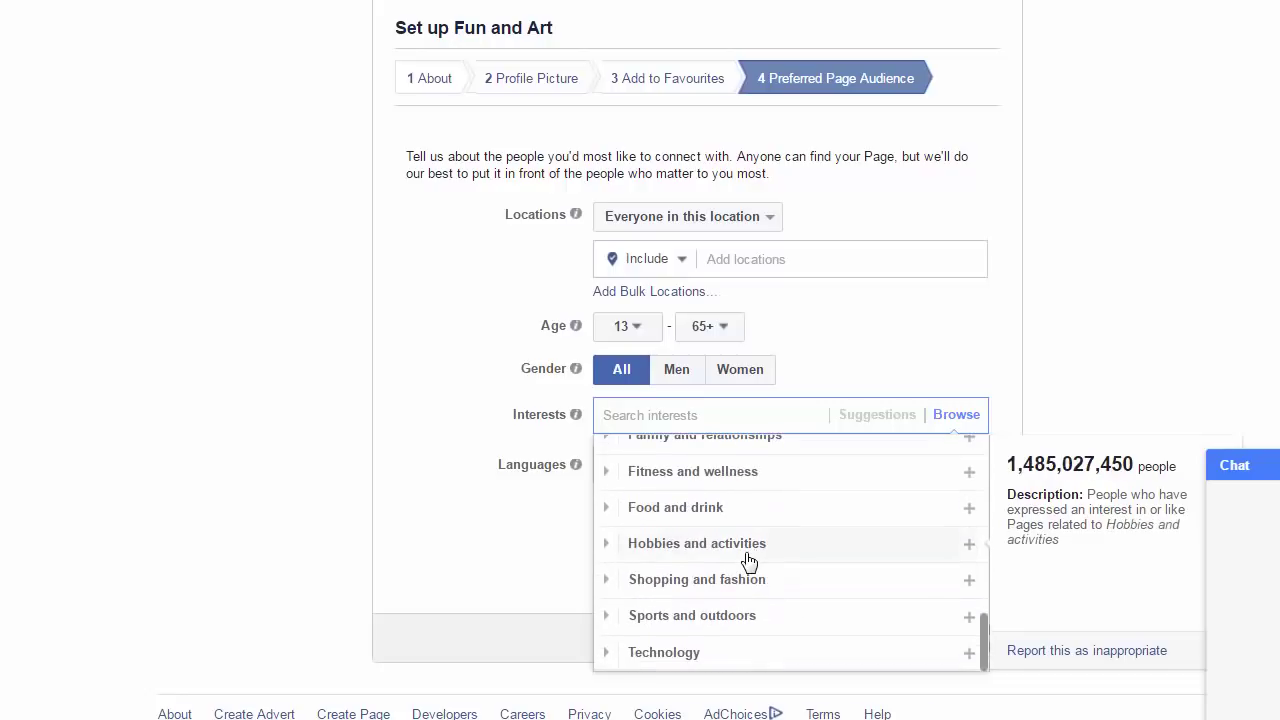
scroll(749, 562, "up", 5)
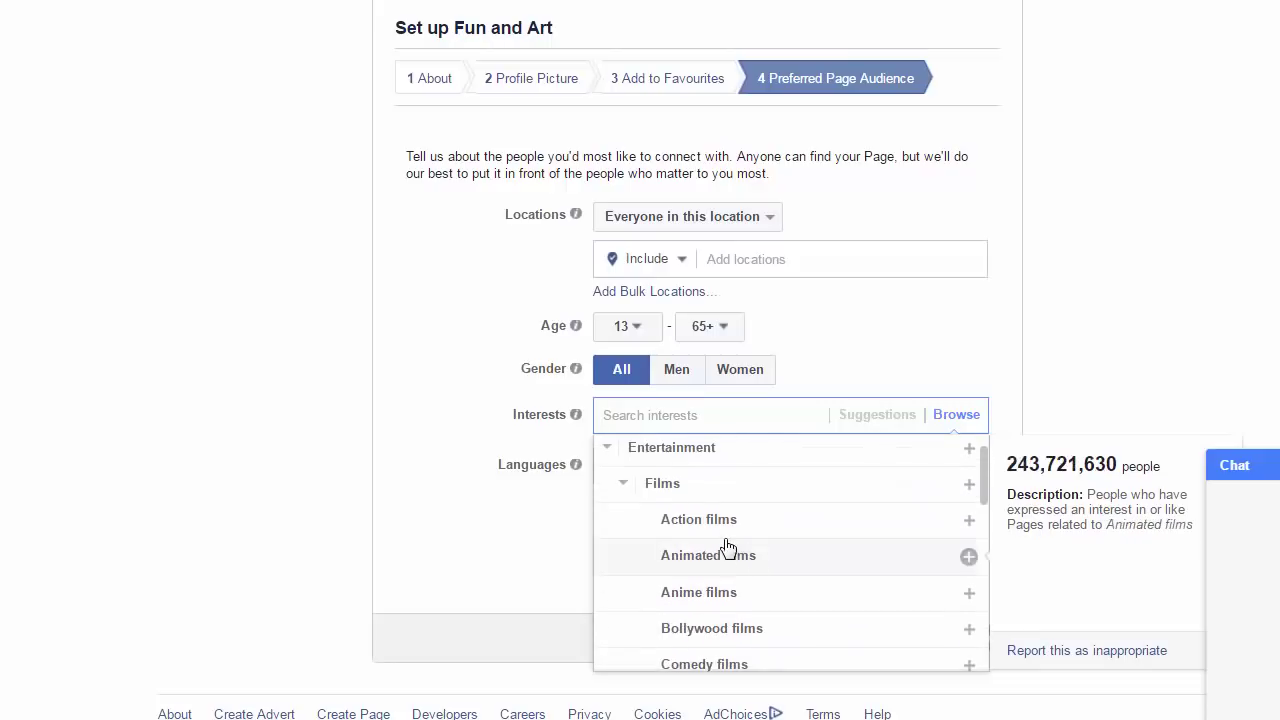
scroll(737, 583, "down", 3)
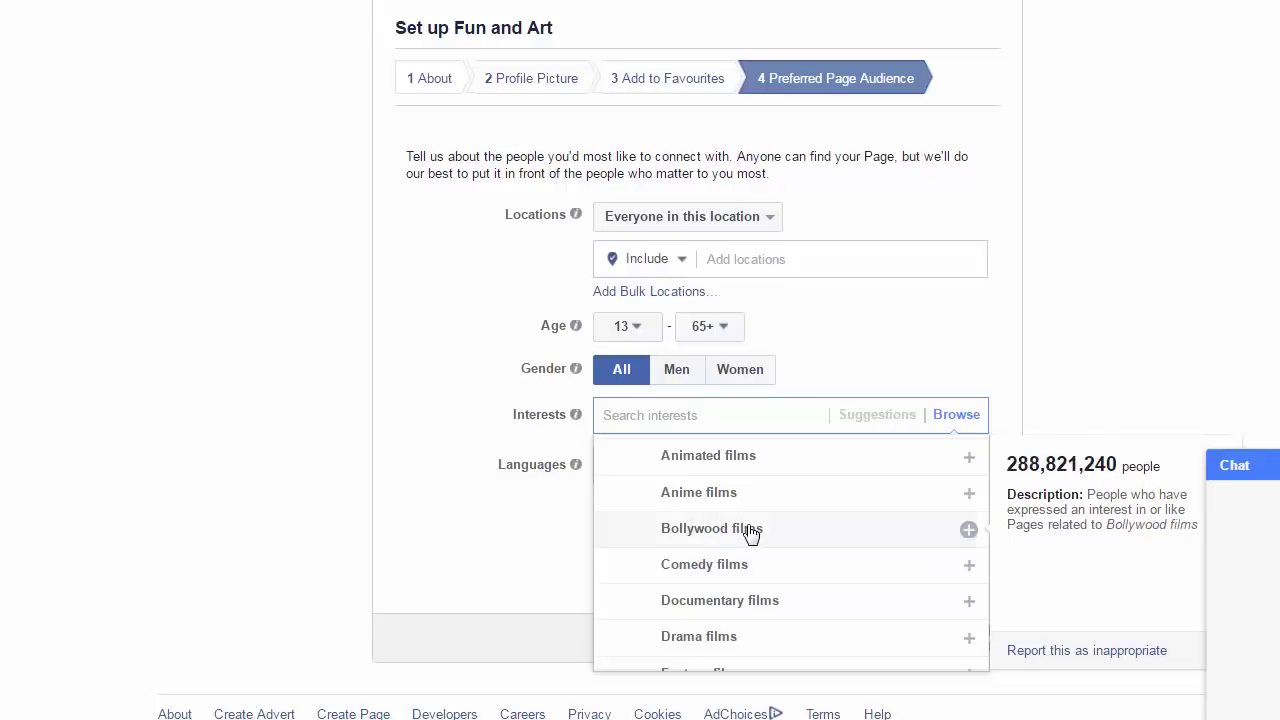
Step: Try adding Bollywood films to the preferred audience's interests, and remove it again
left_click(751, 533)
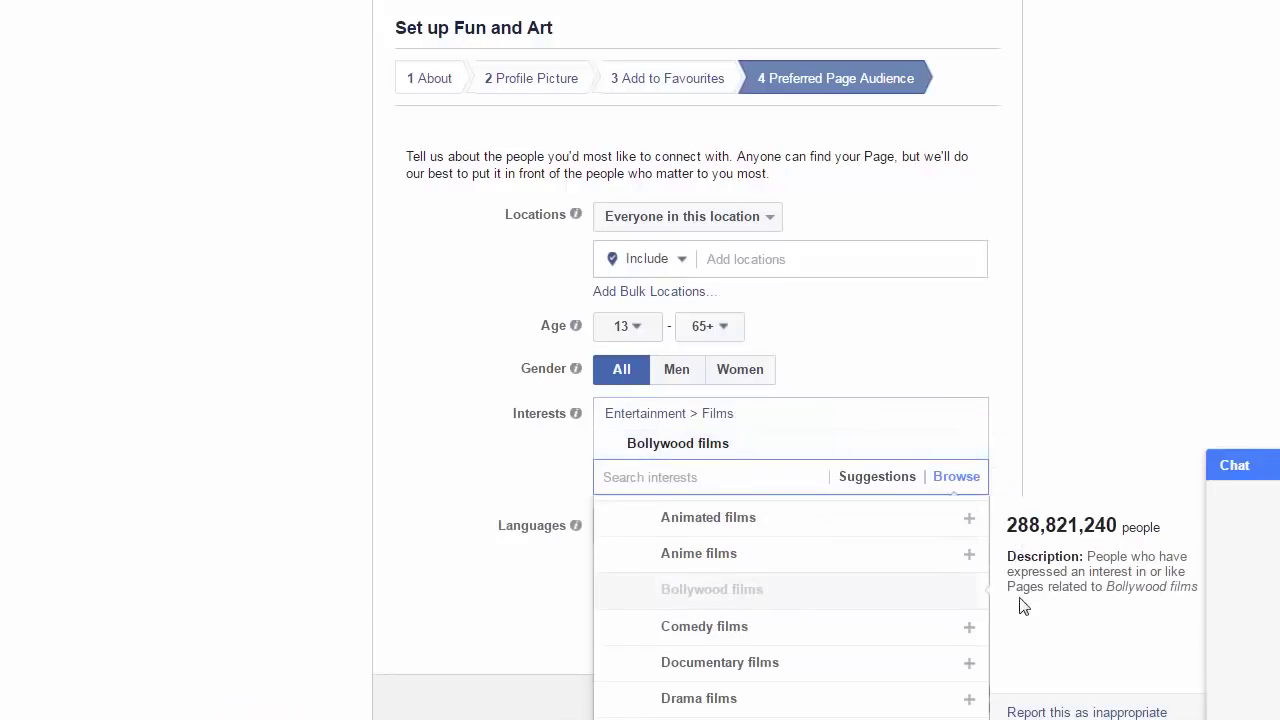
left_click(705, 590)
left_click(564, 537)
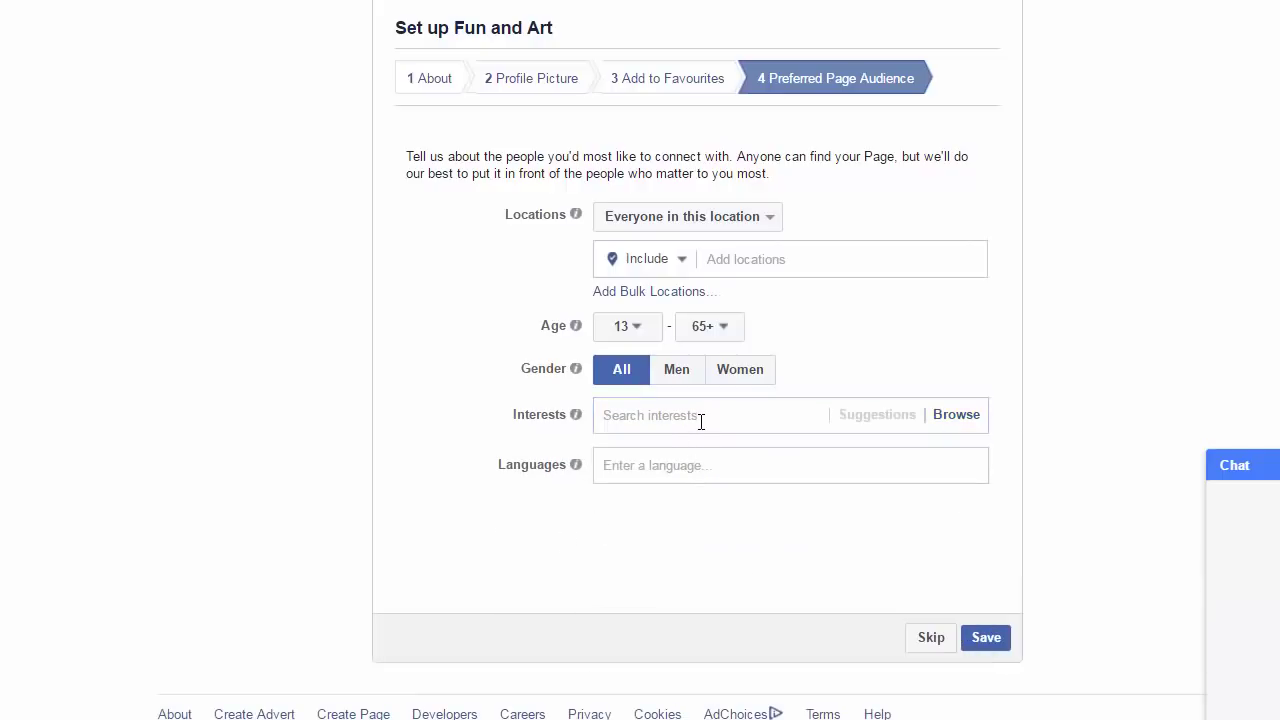
Step: Add English (US), Hindi and Urdu as the preferred audience's languages, and save the audience settings
left_click(670, 470)
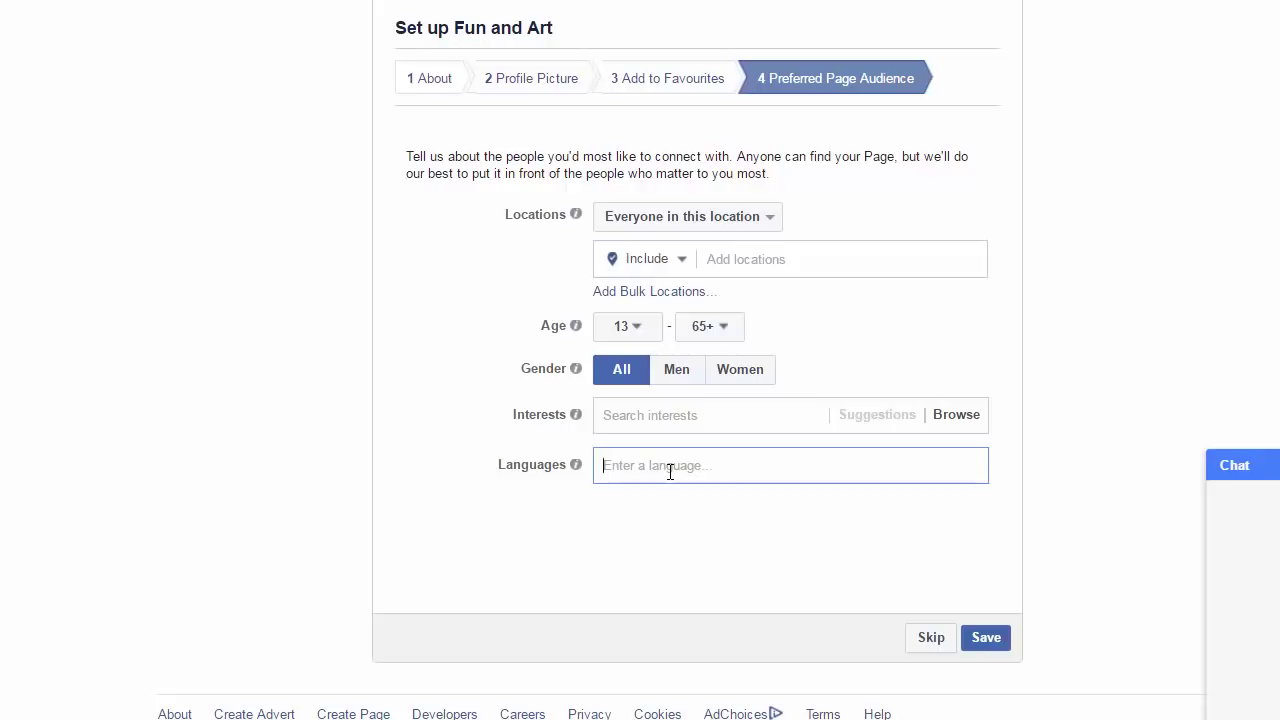
type("engli")
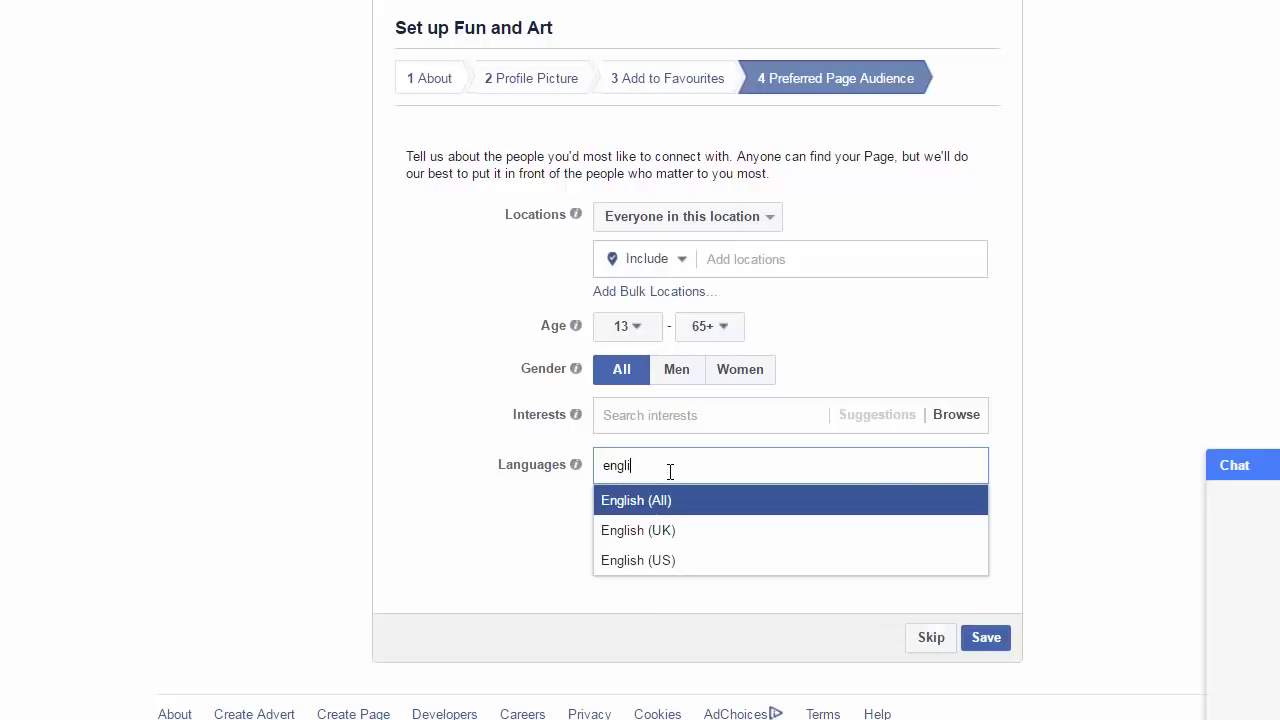
left_click(679, 578)
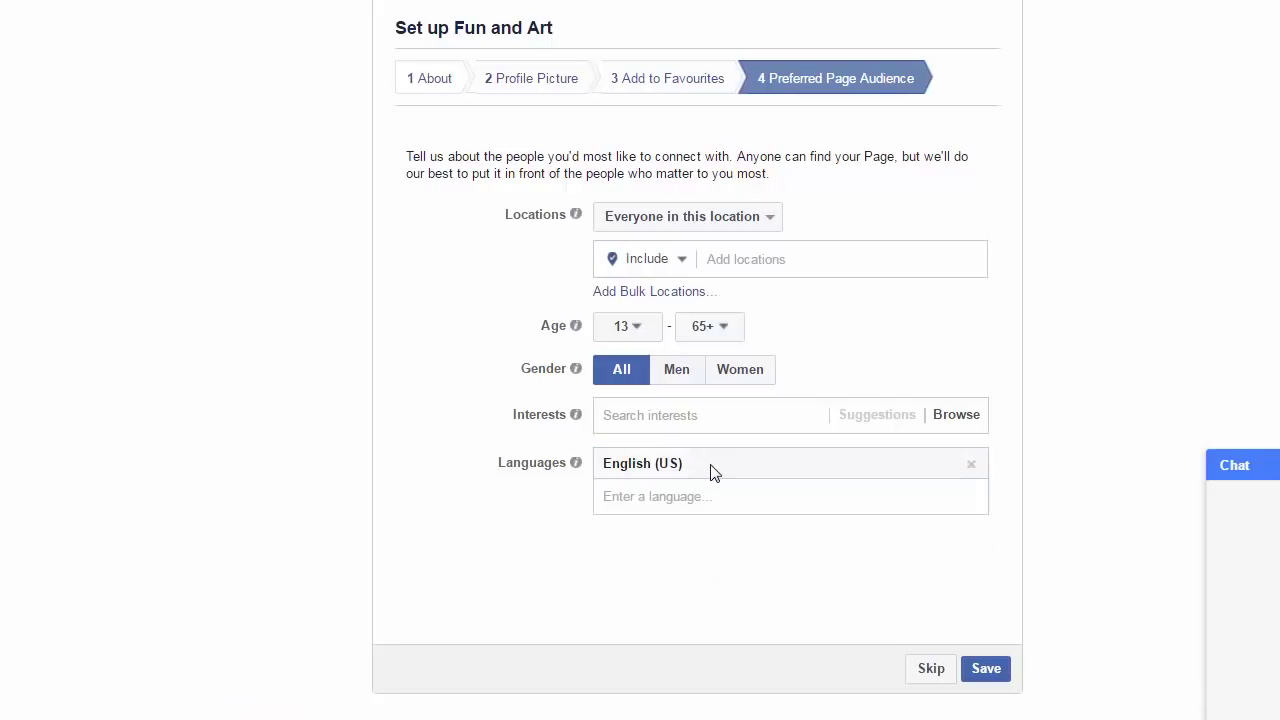
left_click(690, 503)
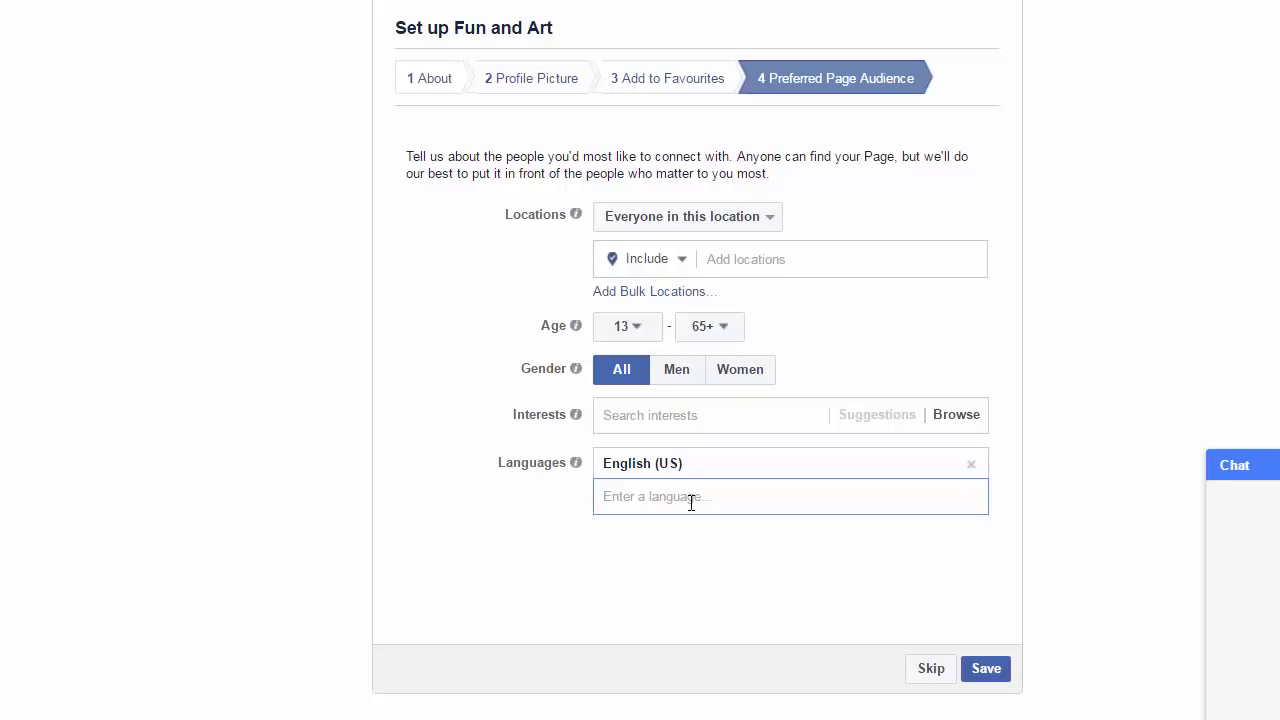
type("hindi")
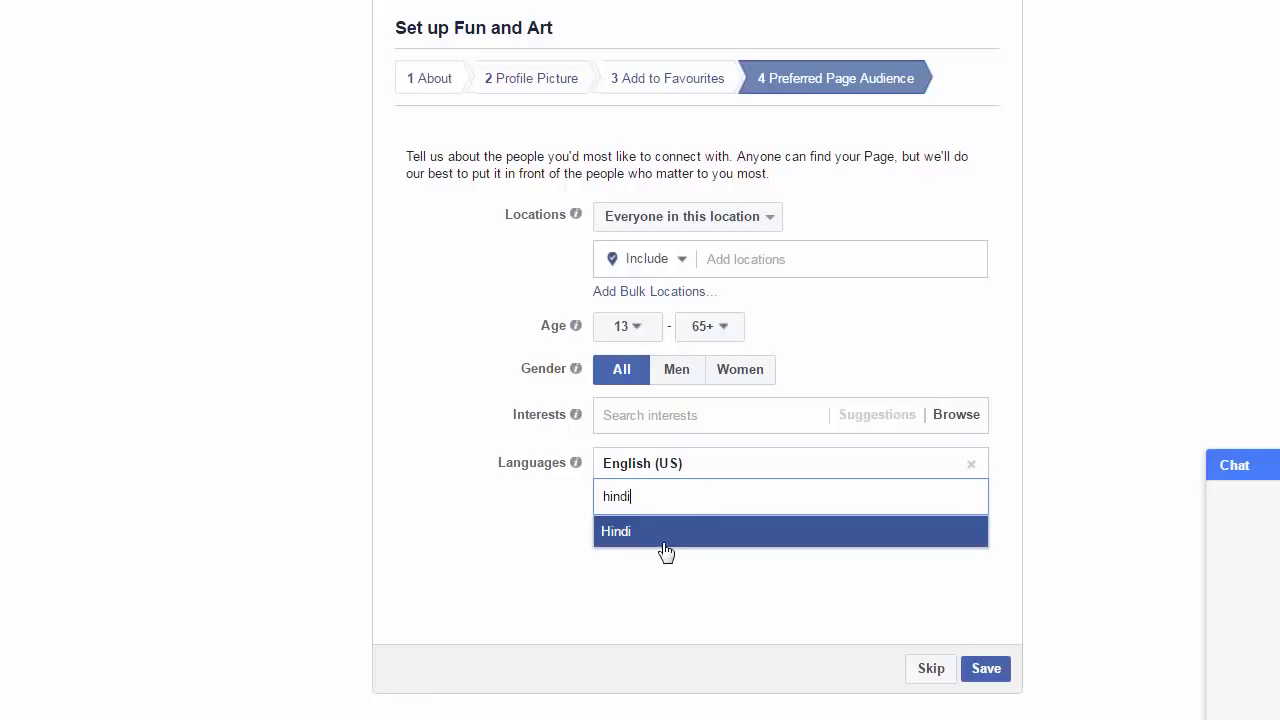
left_click(660, 541)
type("u")
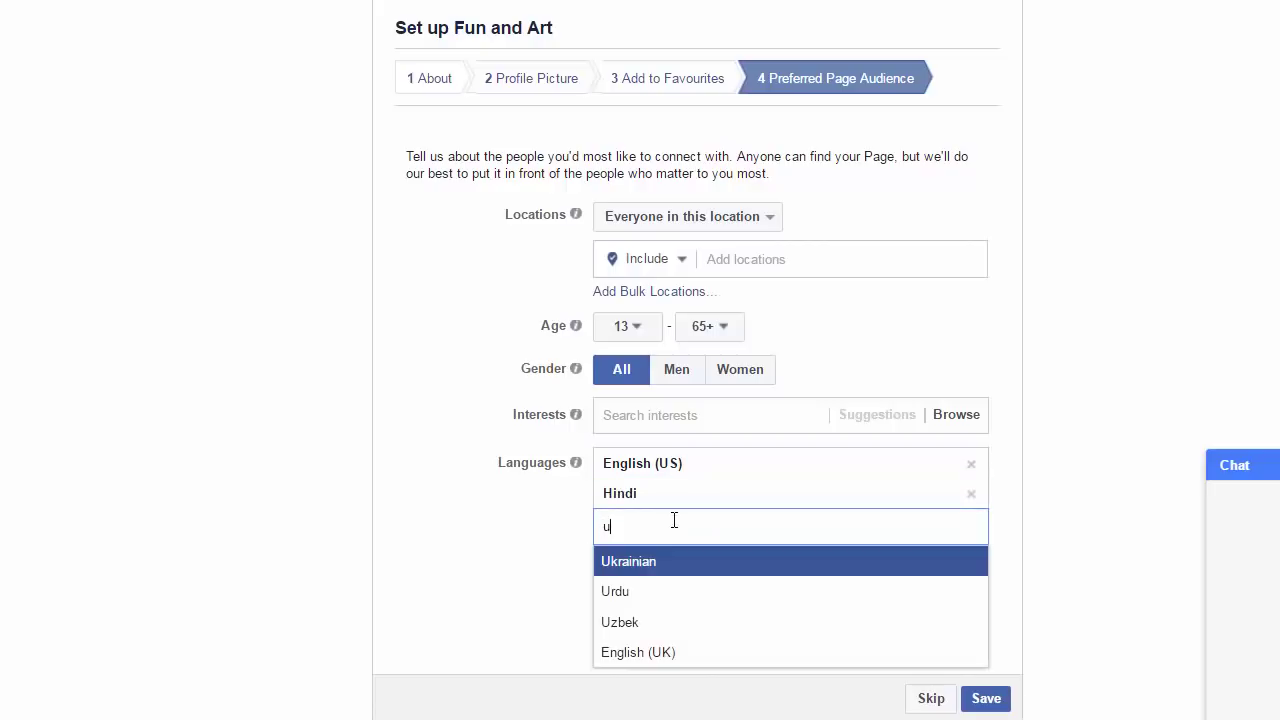
type("rdu")
left_click(633, 571)
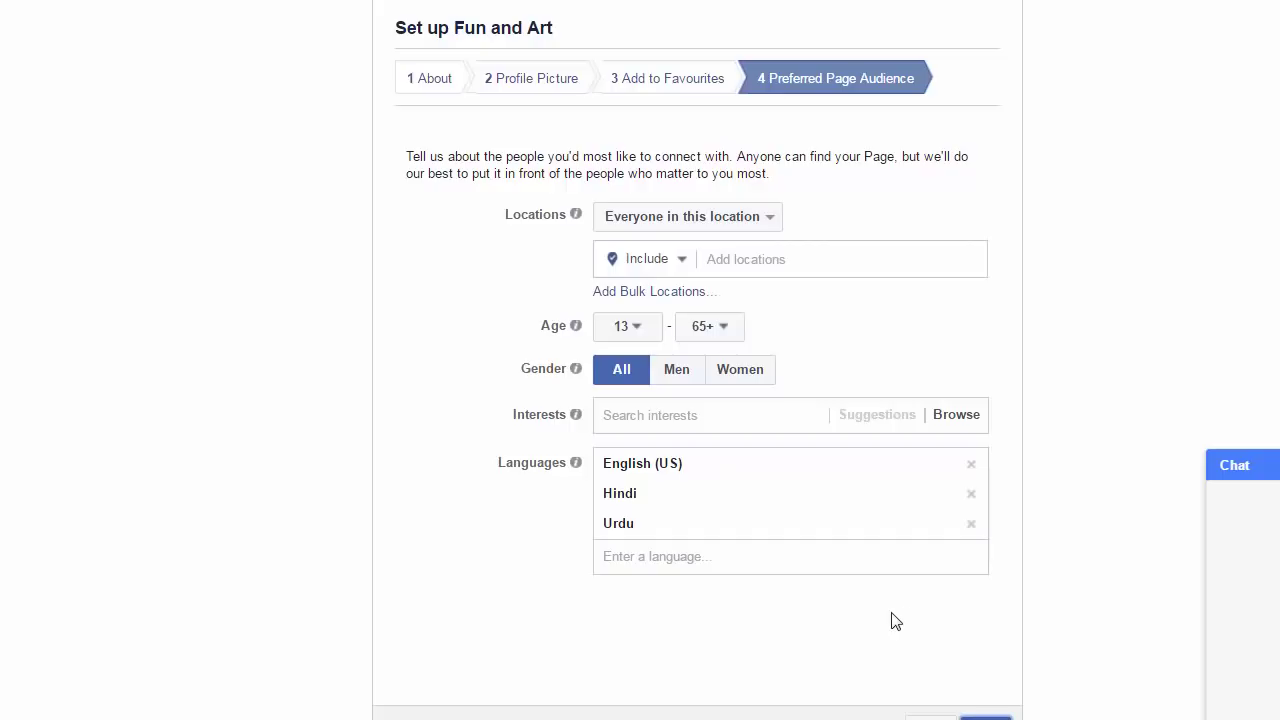
left_click(978, 716)
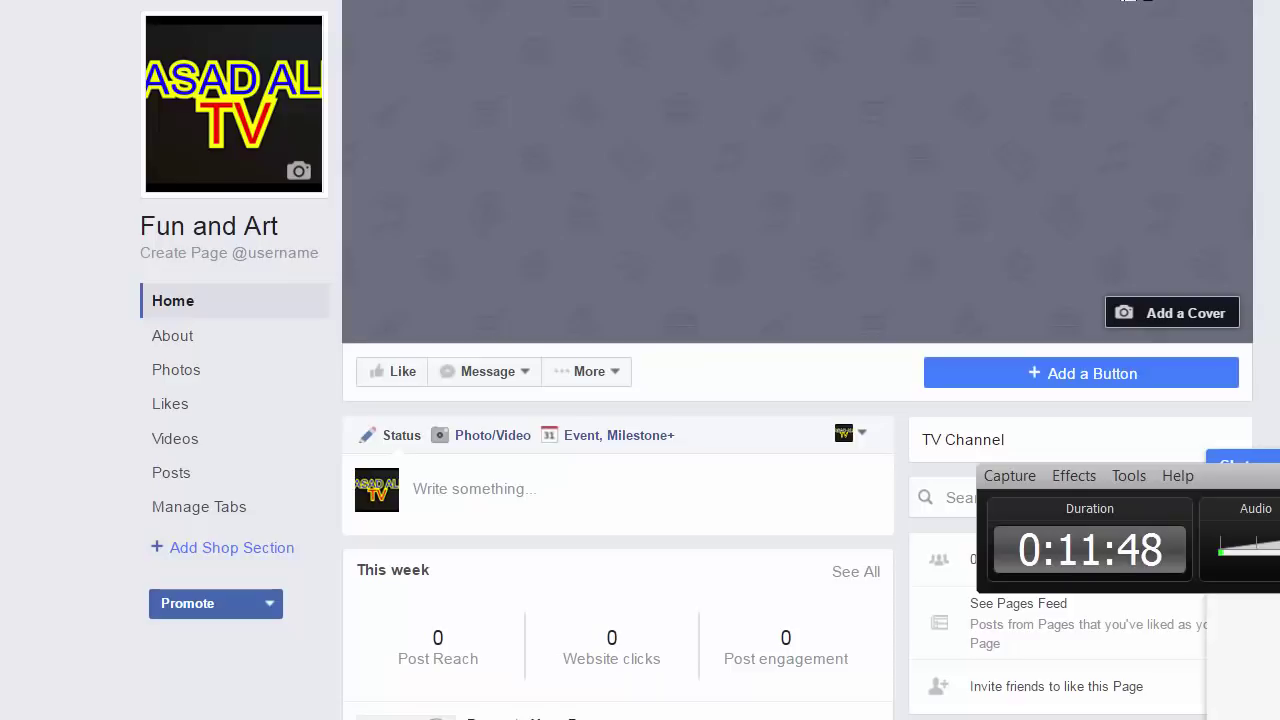
left_click(1258, 0)
left_click(1258, 0)
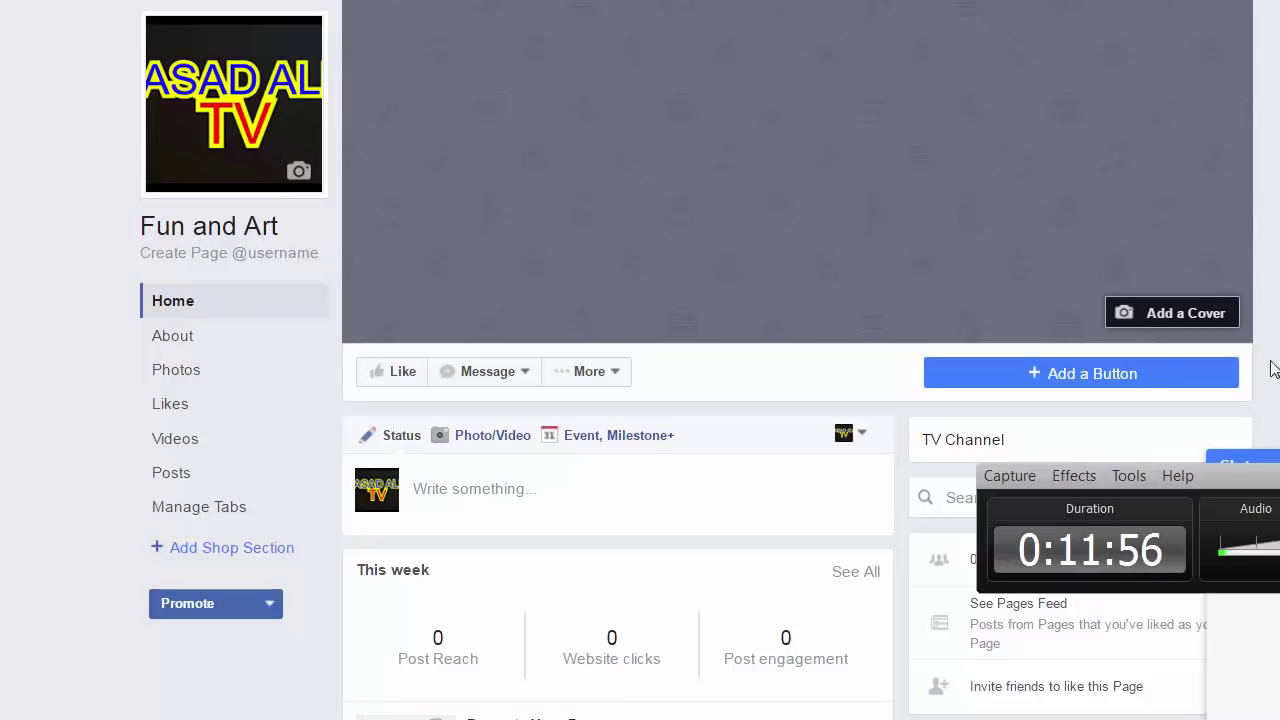
Step: Upload the image ending in "_First_Frame" as the Page's cover photo, shift it slightly upwards, and save it
left_click(1173, 318)
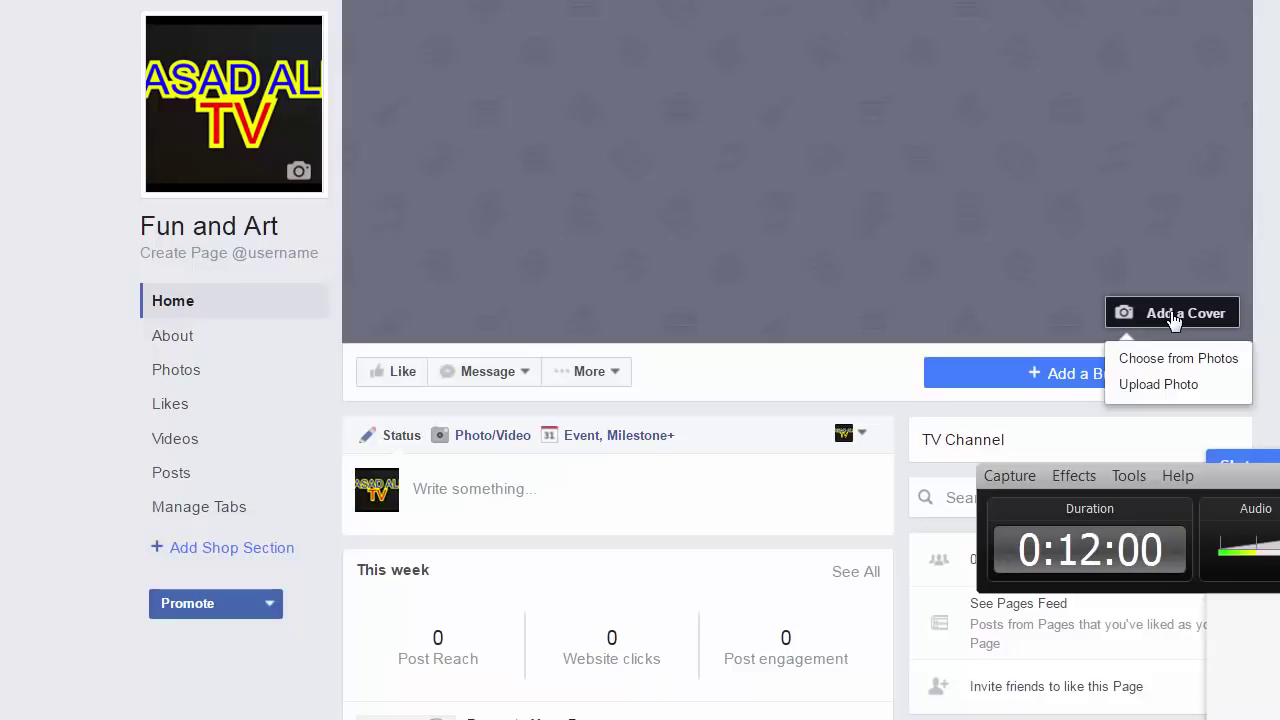
left_click(1167, 387)
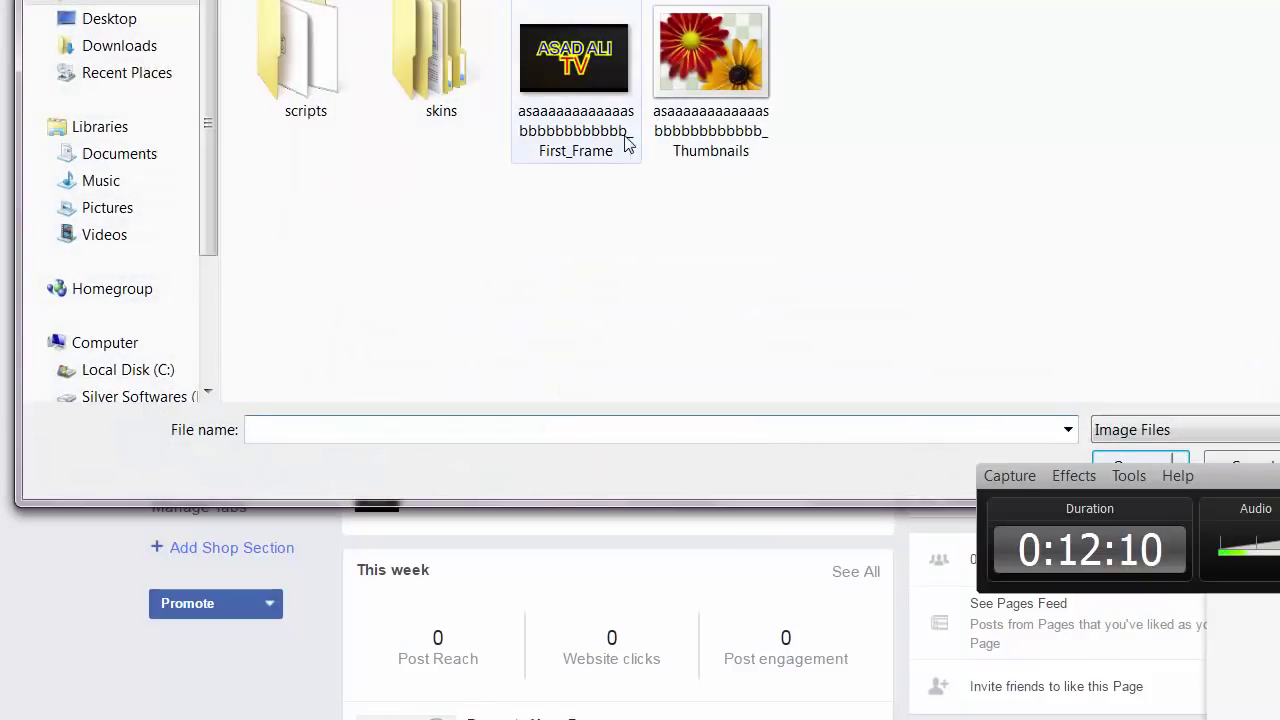
double_click(576, 117)
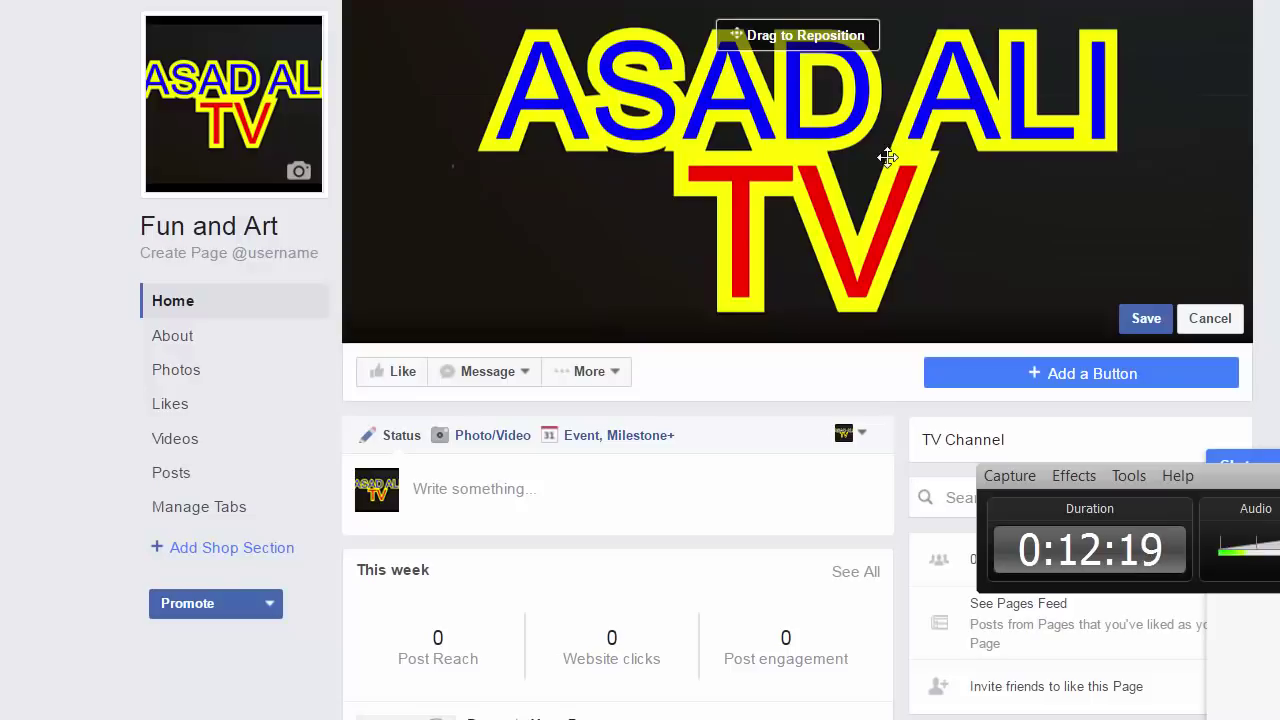
left_click_drag(988, 203, 880, 185)
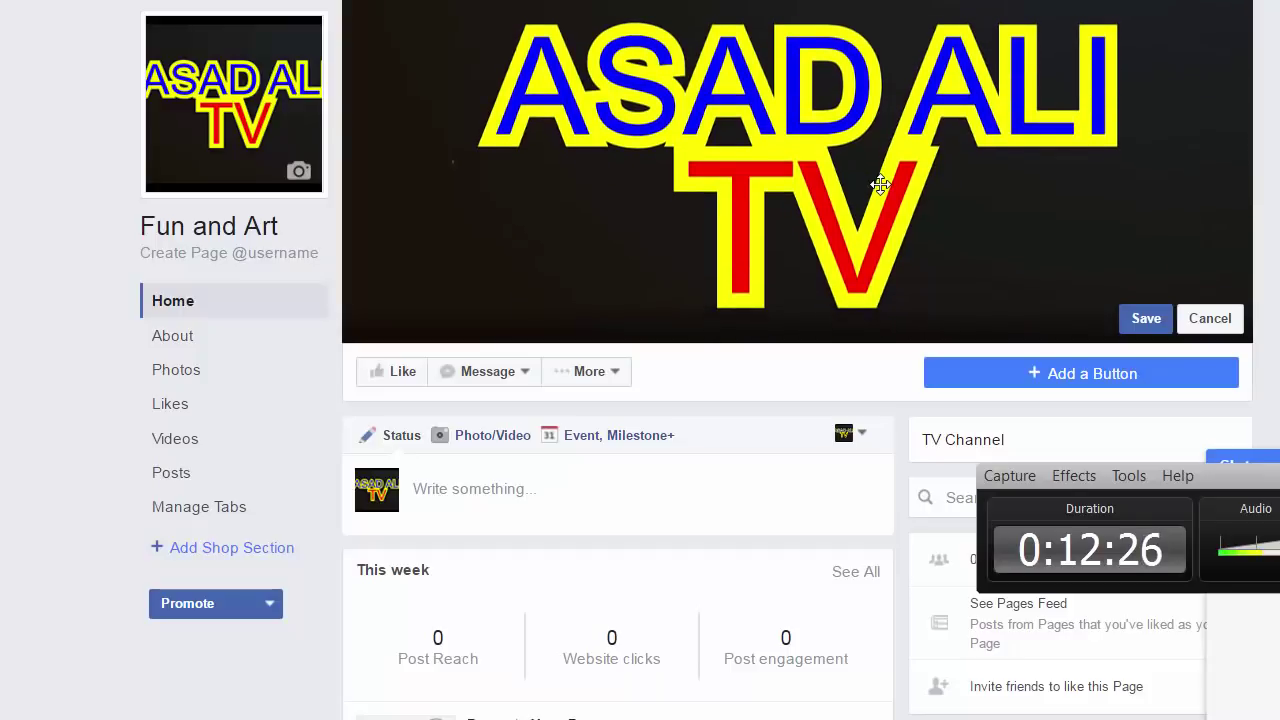
left_click(1139, 320)
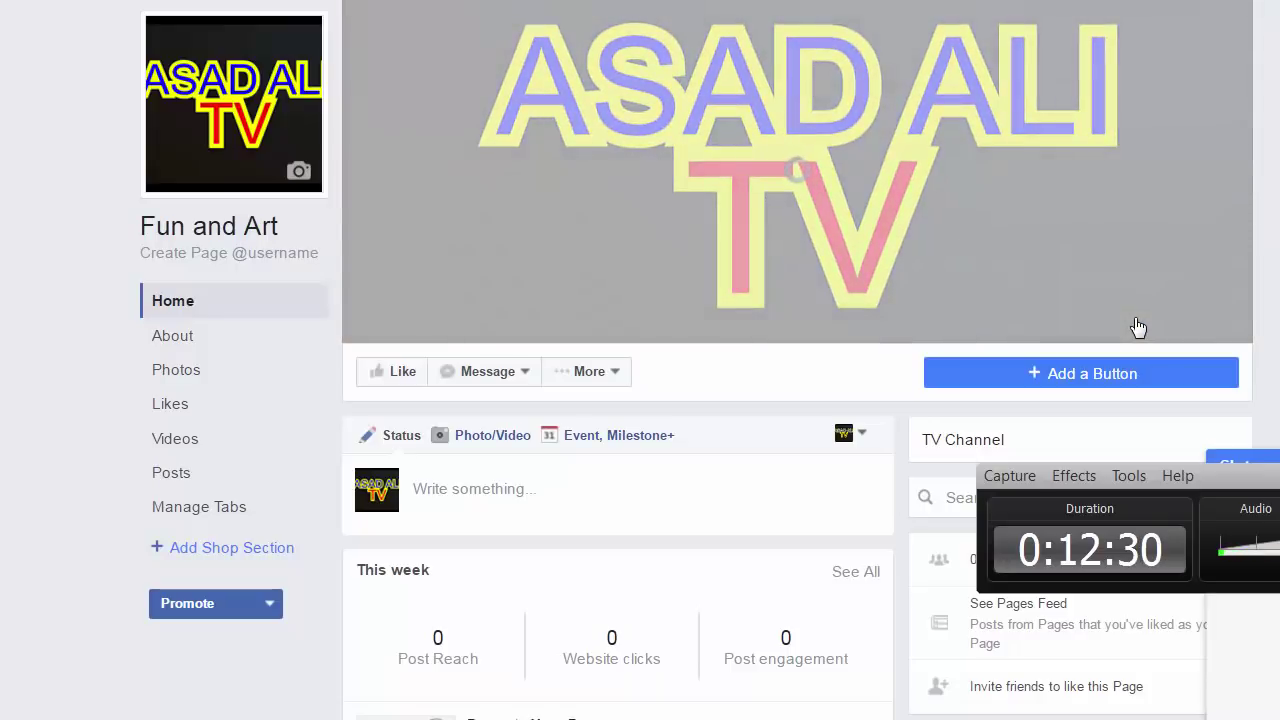